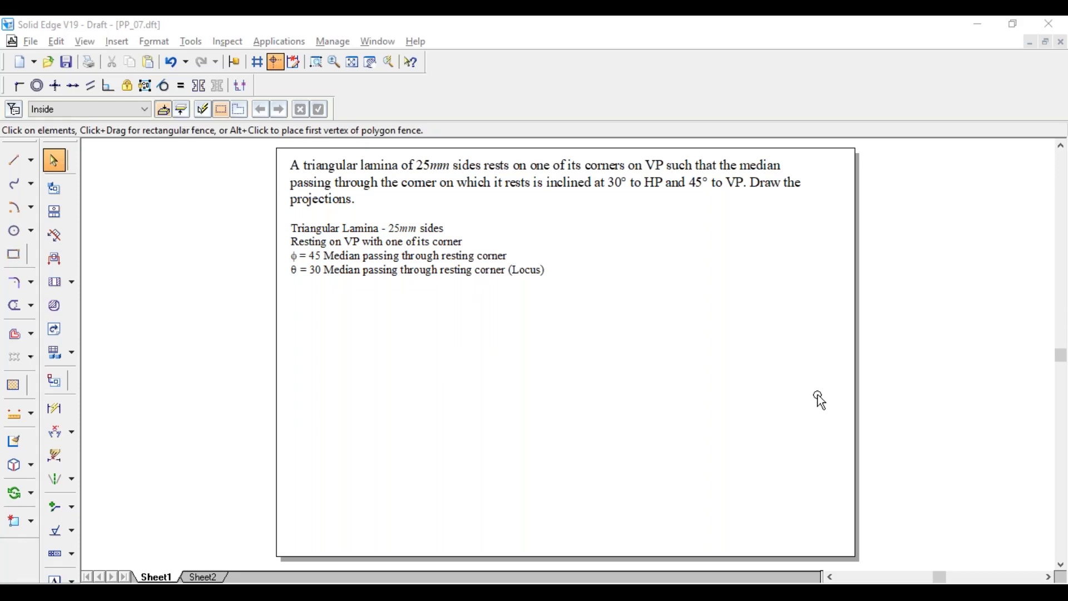
# Draw the horizontal XY reference line below the problem text
pyautogui.click(22, 163)
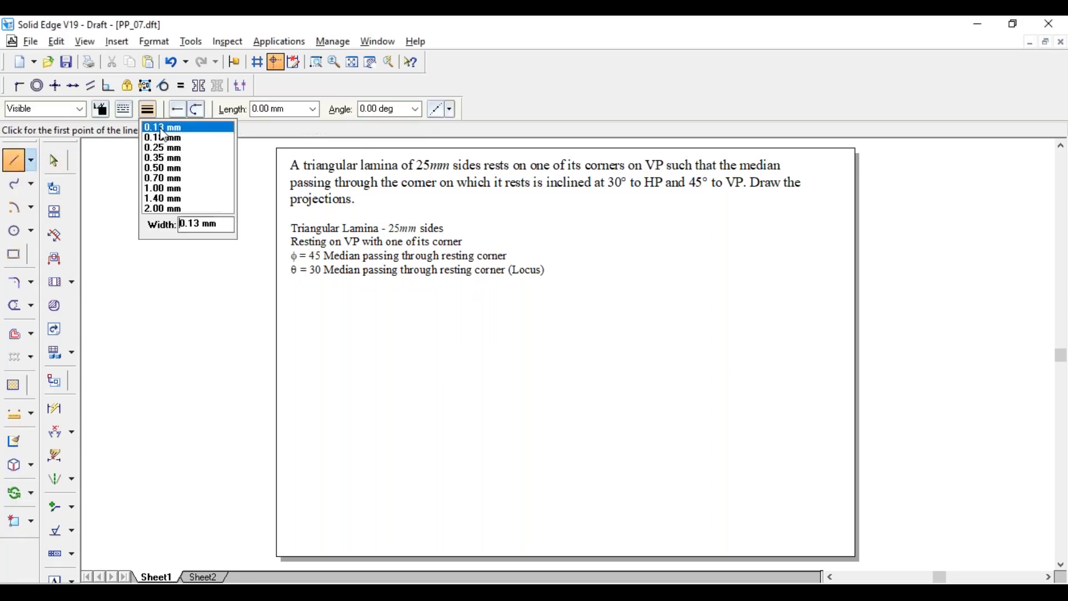
pyautogui.click(319, 433)
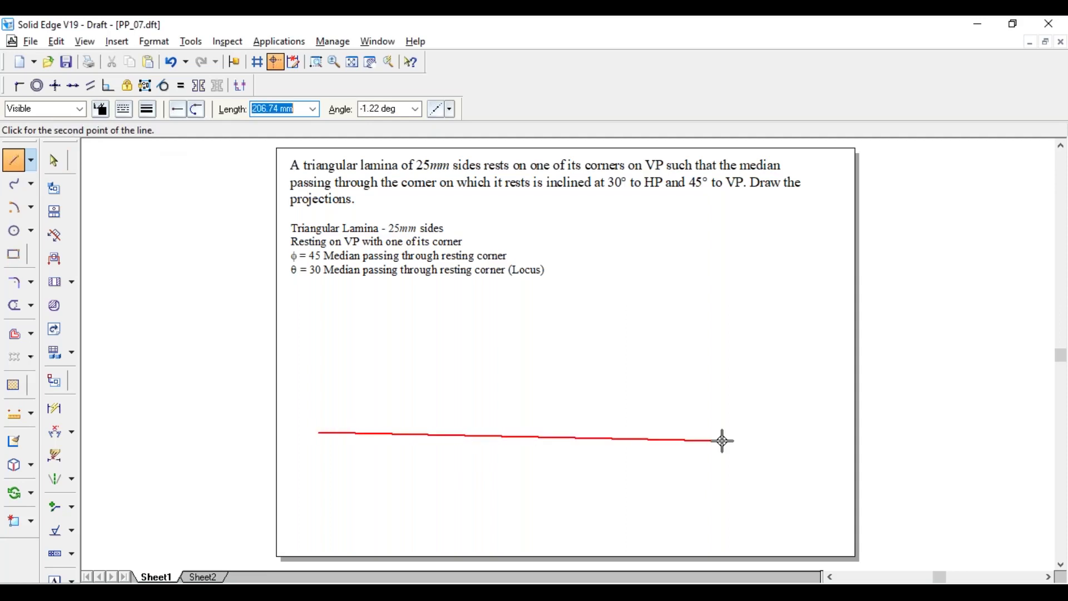
pyautogui.click(760, 433)
# Label the line's left end X and its right end Y
pyautogui.click(53, 578)
pyautogui.click(305, 424)
pyautogui.write('X')
pyautogui.click(768, 423)
pyautogui.write('Y')
pyautogui.click(331, 420)
# Add the VP label above the XY line and HP below it
pyautogui.click(330, 419)
pyautogui.write('VP')
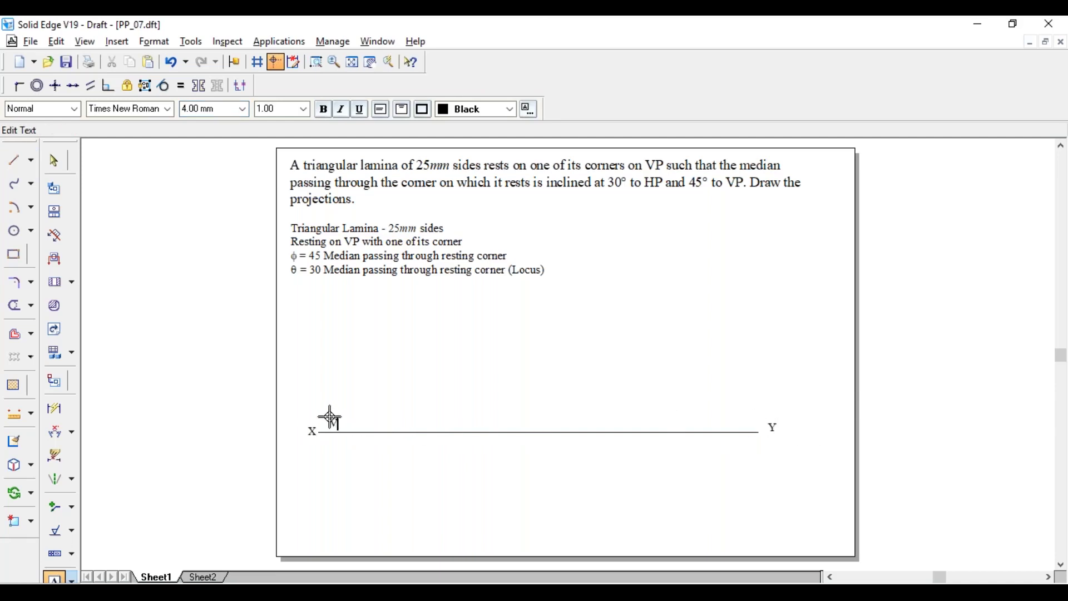
pyautogui.click(335, 442)
pyautogui.click(336, 444)
pyautogui.write('HP')
pyautogui.press('Escape')
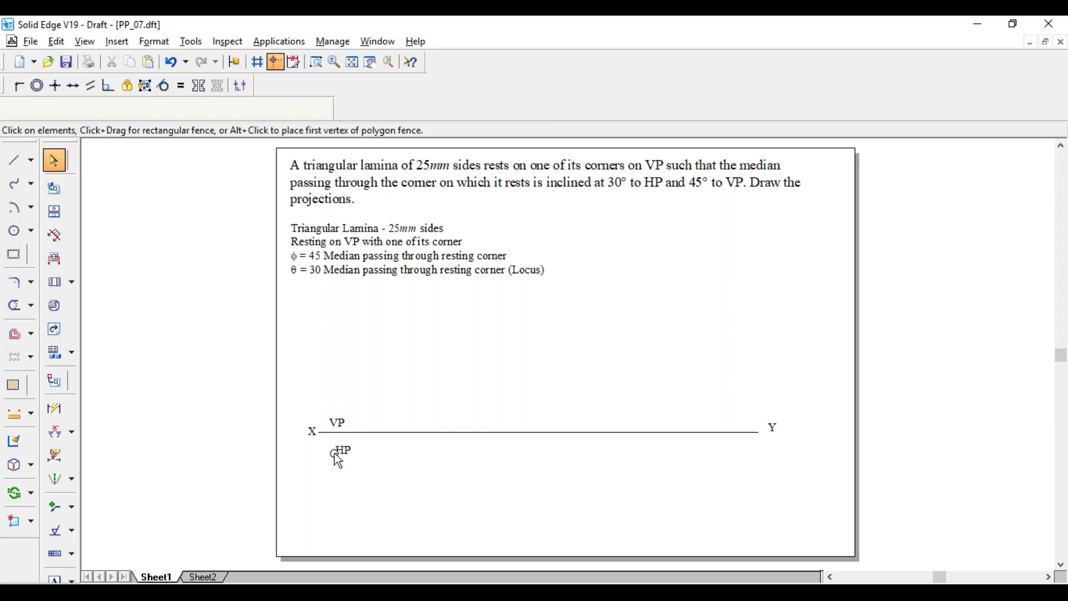
pyautogui.click(335, 452)
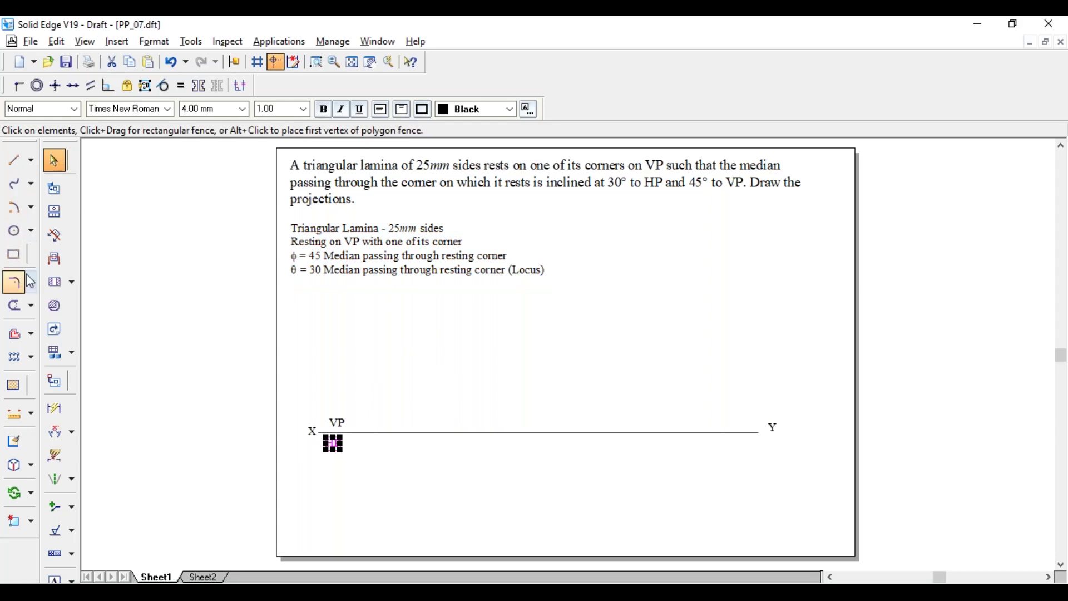
pyautogui.click(15, 160)
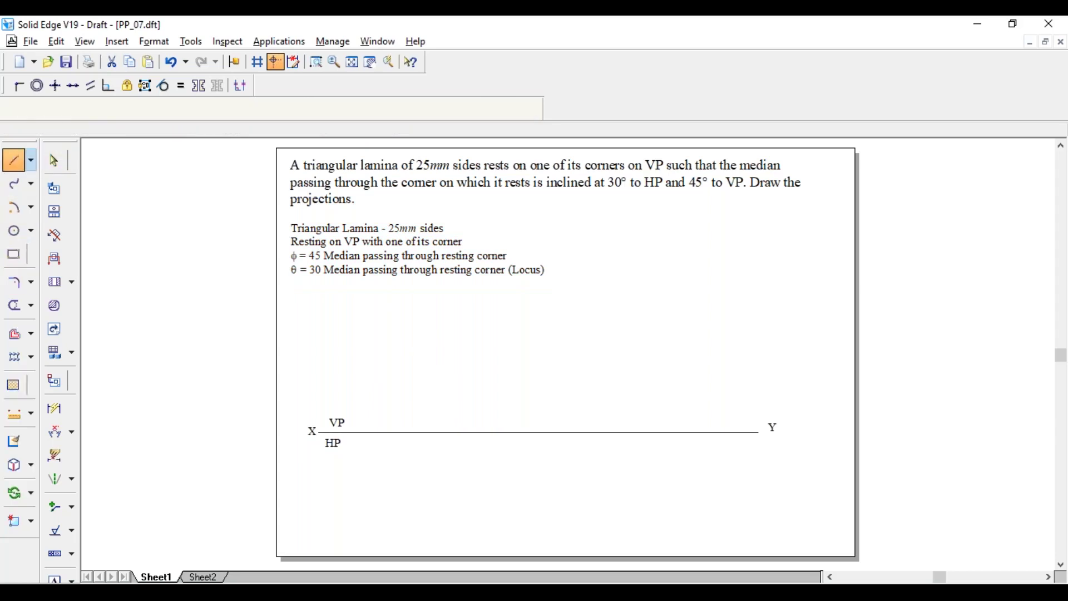
pyautogui.click(154, 116)
# Draw a 25 mm vertical line above XY as the triangle's right side
pyautogui.click(210, 182)
pyautogui.click(432, 392)
pyautogui.write('25')
pyautogui.press('Return')
pyautogui.press('Tab')
pyautogui.press('Return')
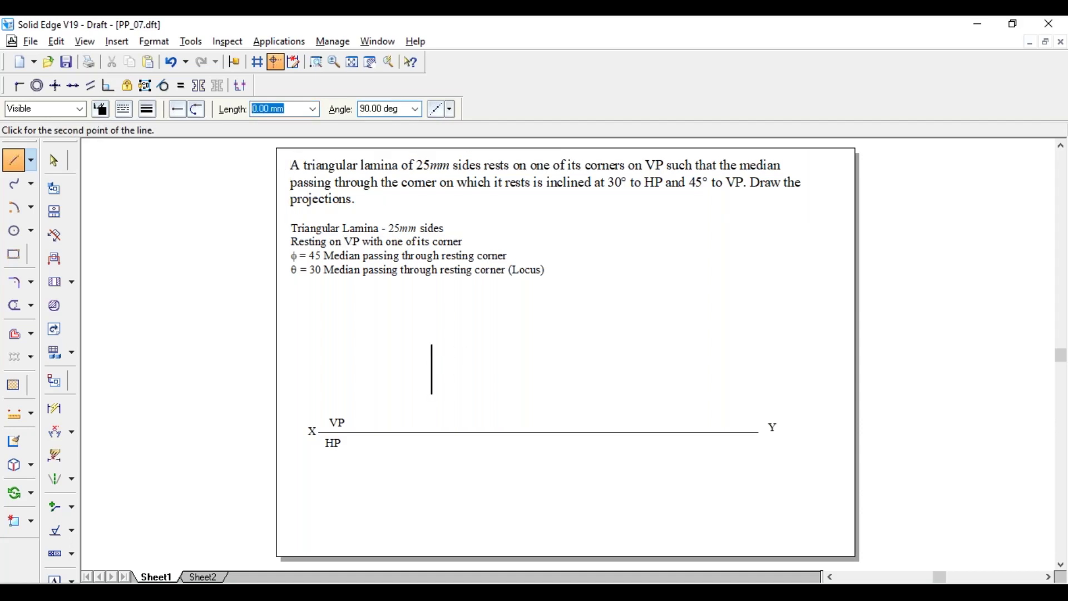
pyautogui.press('Escape')
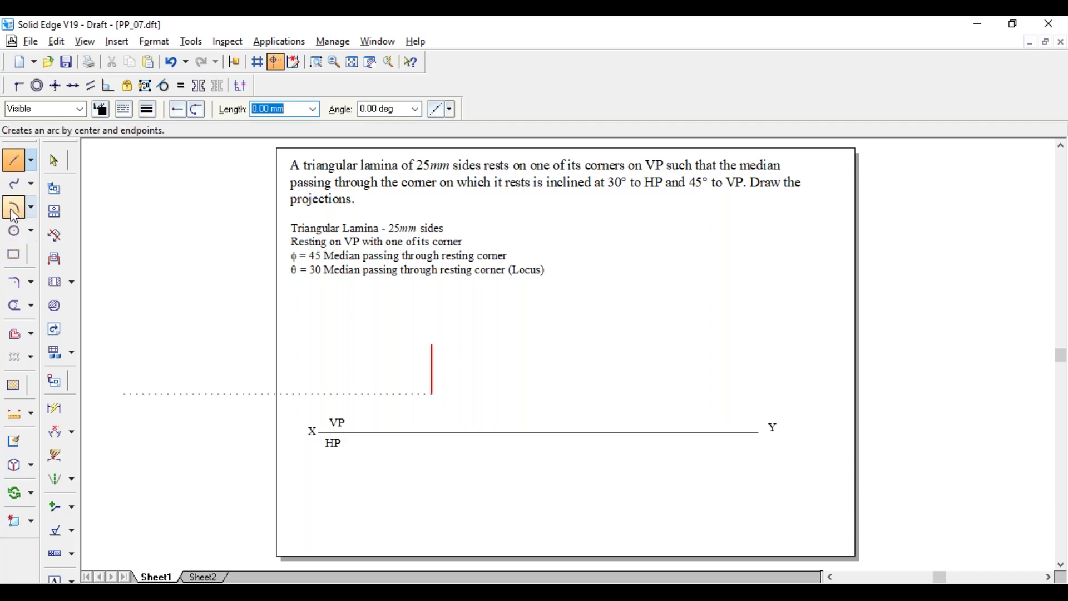
# Draw two crossing 25 mm-radius arcs from the vertical line's ends
pyautogui.click(14, 208)
pyautogui.click(433, 392)
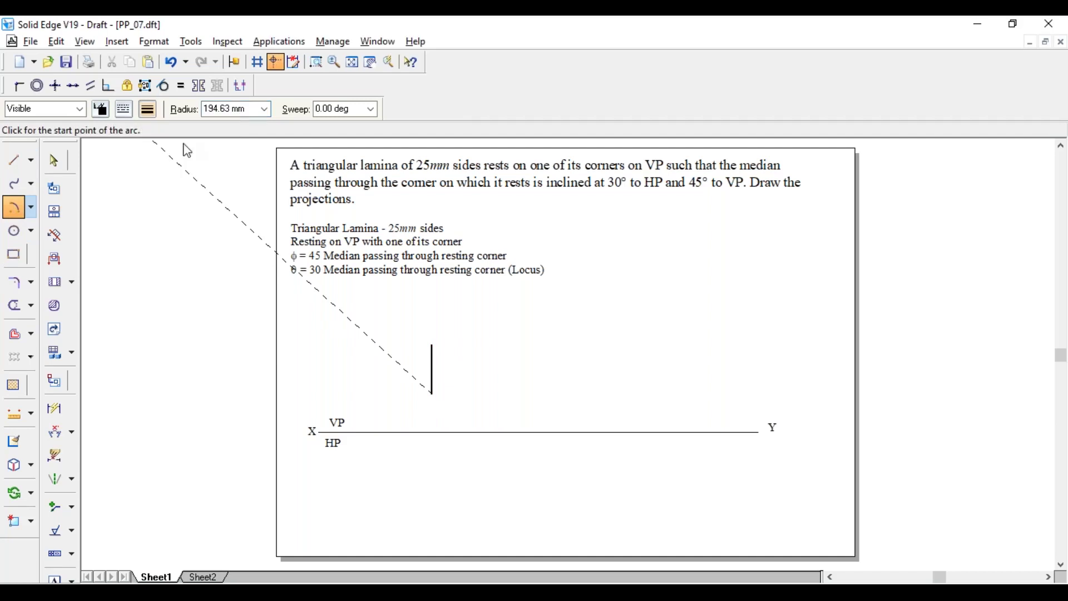
pyautogui.write('25')
pyautogui.press('Tab')
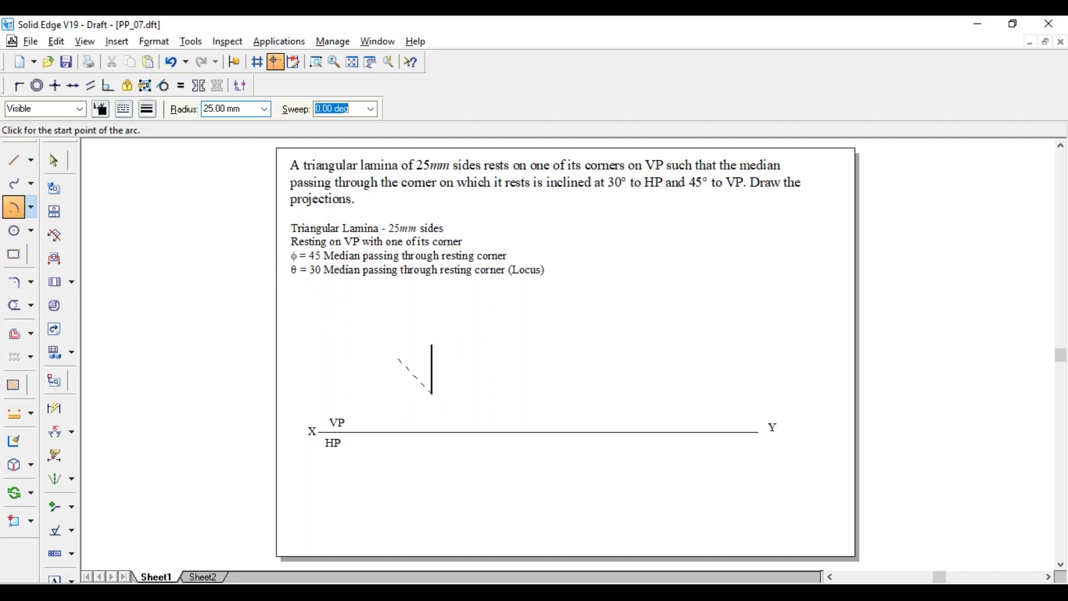
pyautogui.click(412, 350)
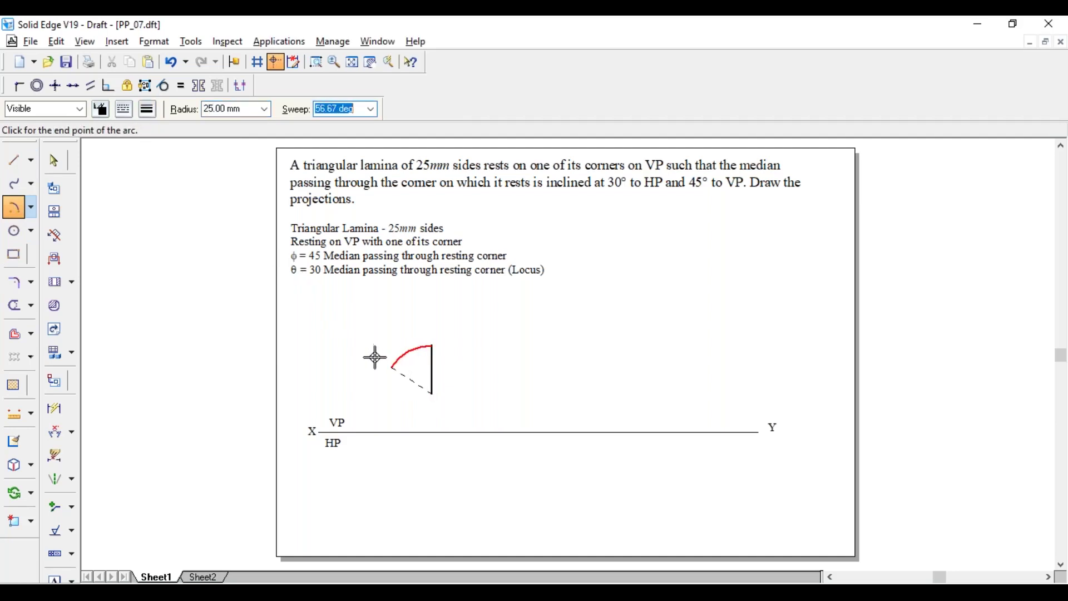
pyautogui.click(378, 386)
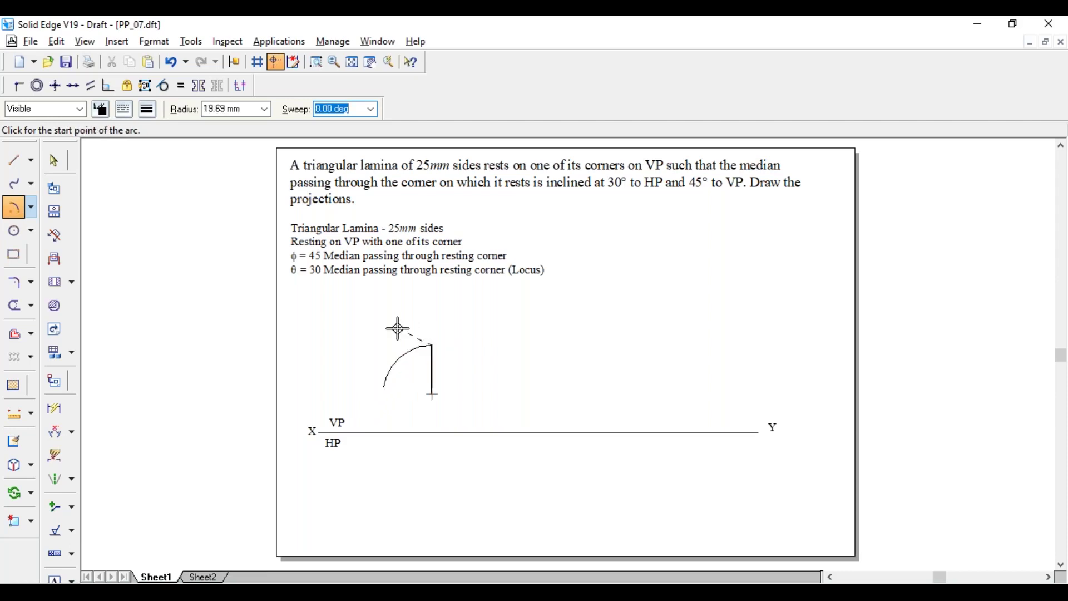
pyautogui.press('Tab')
pyautogui.write('25')
pyautogui.press('Tab')
pyautogui.click(394, 321)
pyautogui.click(398, 377)
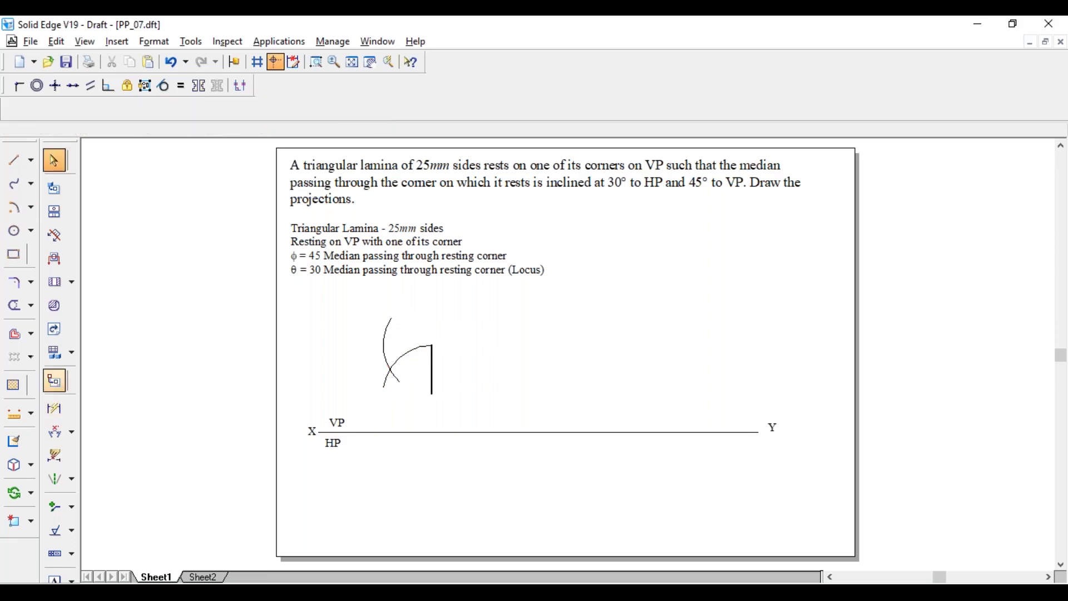
# Trim the excess arc pieces around their intersection
pyautogui.click(14, 305)
pyautogui.click(403, 369)
pyautogui.click(412, 367)
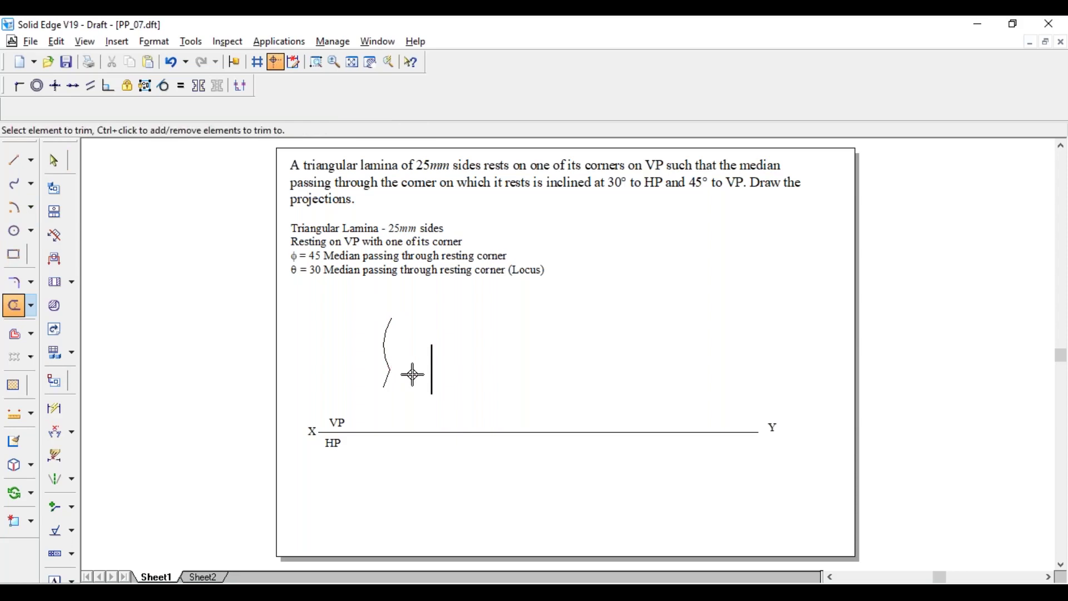
pyautogui.click(383, 363)
pyautogui.press('Escape')
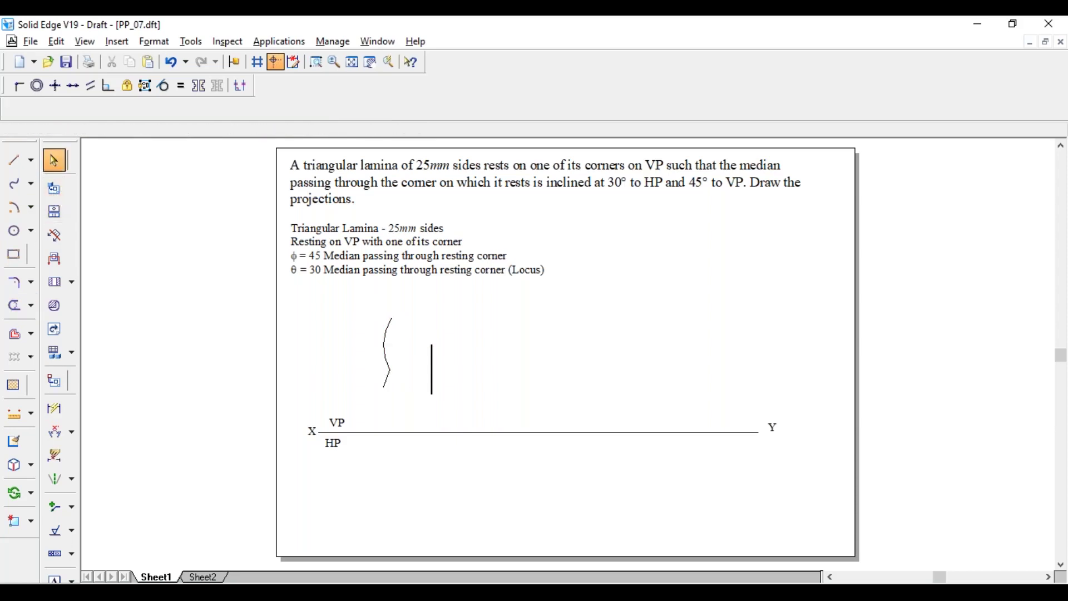
# Join both ends of the vertical line to the arc intersection and delete the leftover arc
pyautogui.click(13, 160)
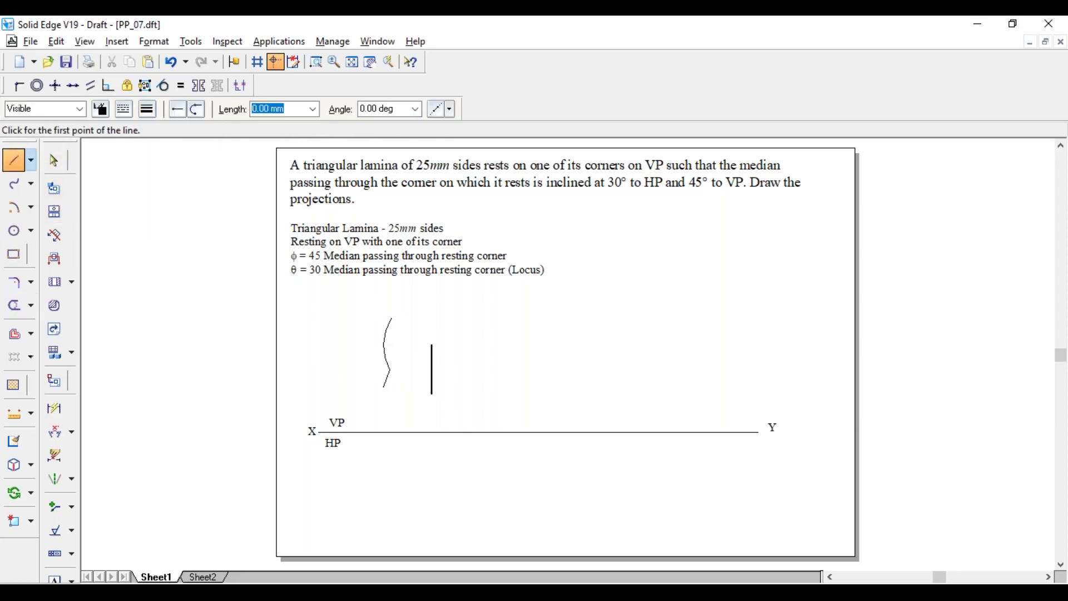
pyautogui.click(435, 344)
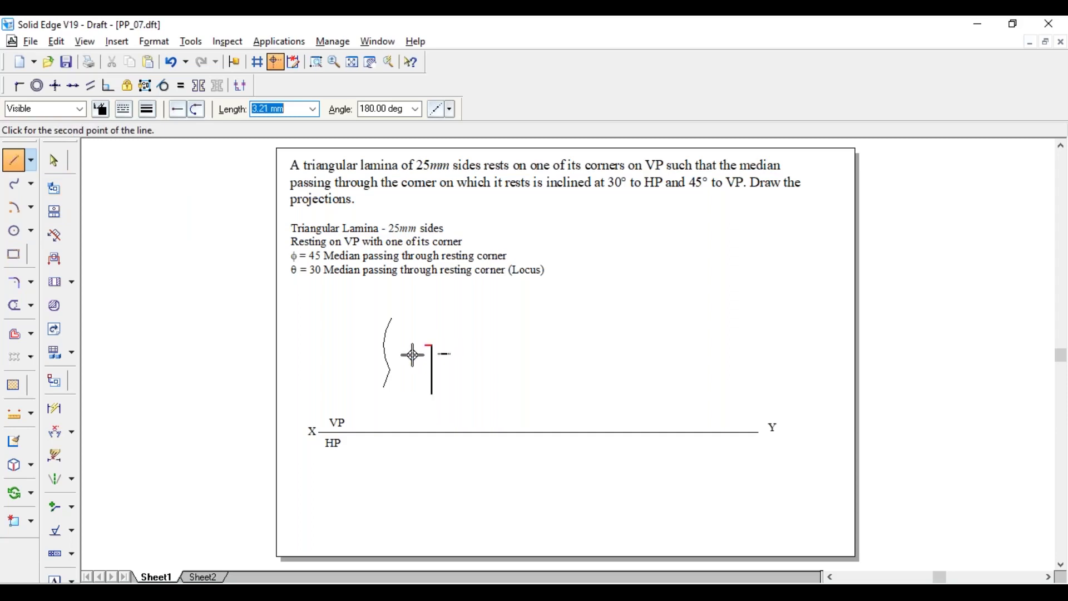
pyautogui.click(390, 370)
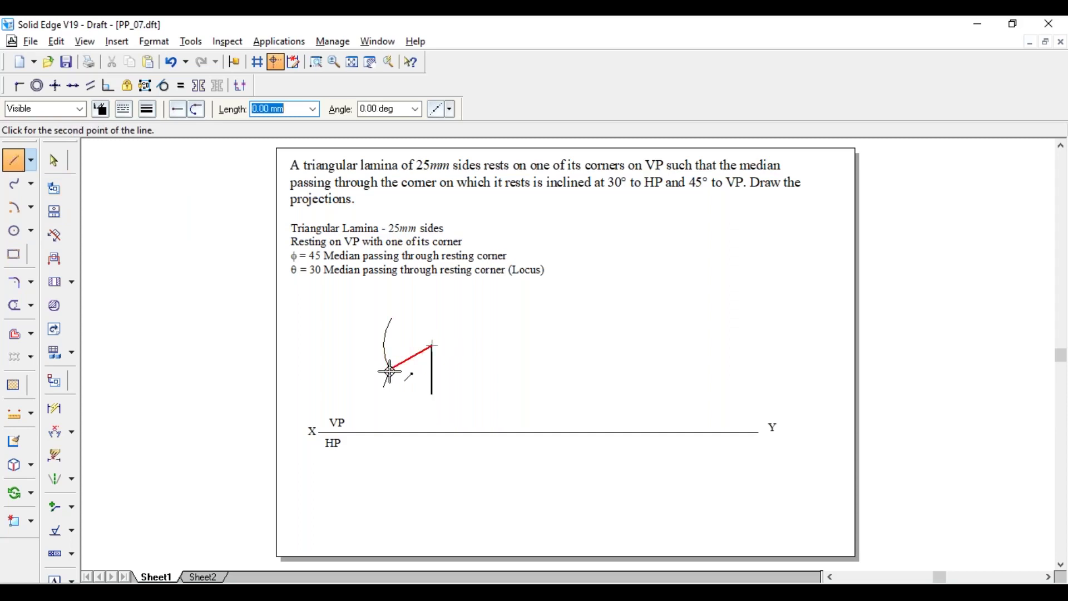
pyautogui.click(432, 394)
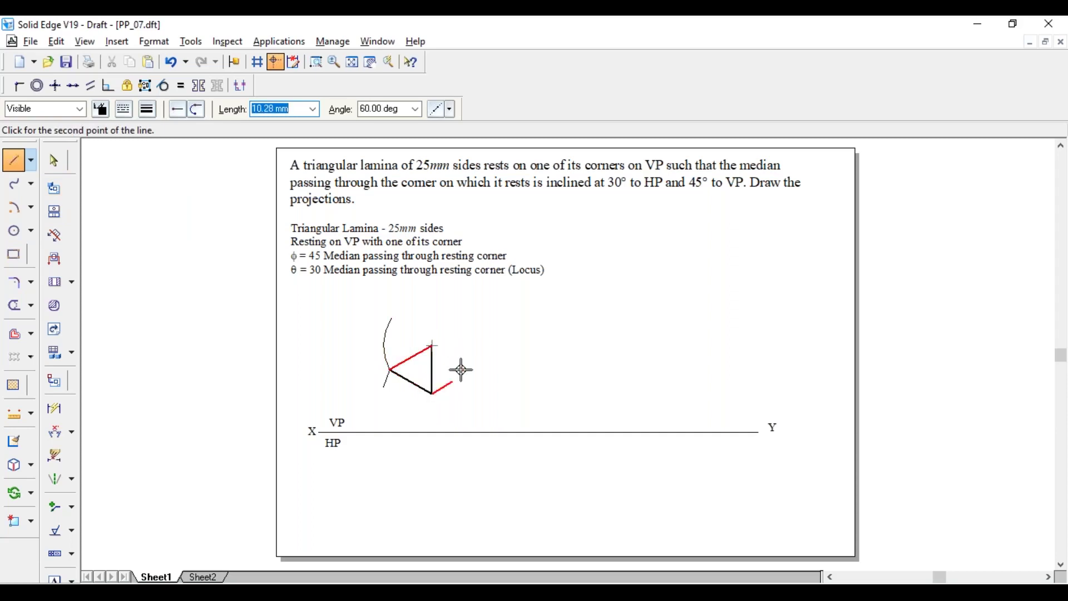
pyautogui.press('Escape')
pyautogui.click(385, 380)
pyautogui.press('Delete')
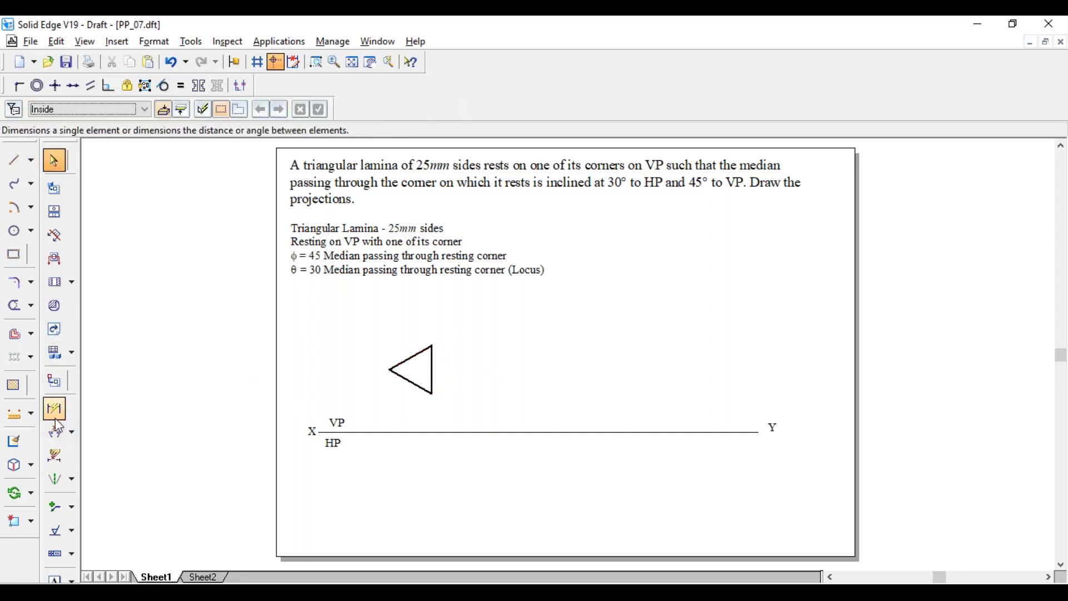
# Dimension the triangle's upper-left edge as 25
pyautogui.click(54, 409)
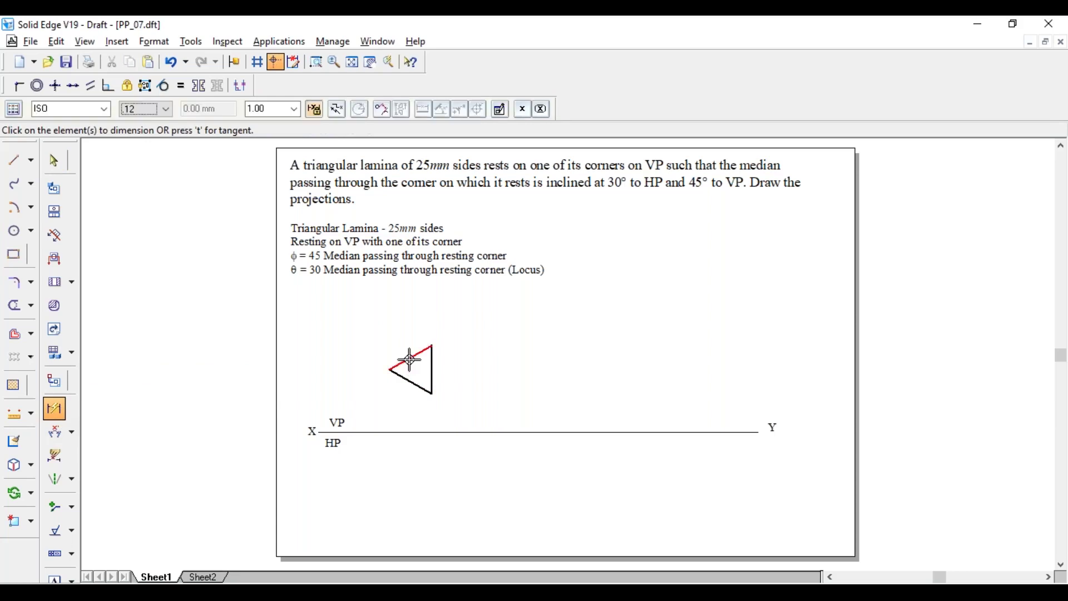
pyautogui.click(402, 345)
pyautogui.click(54, 579)
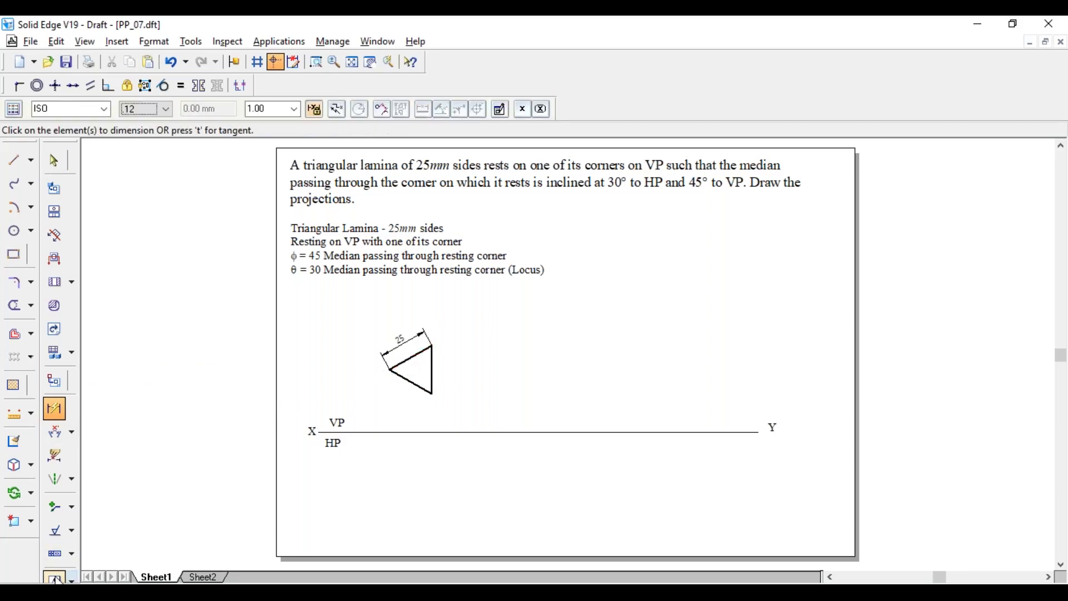
# Label the left, lower and top corners a', b' and c'
pyautogui.click(380, 367)
pyautogui.write("a'")
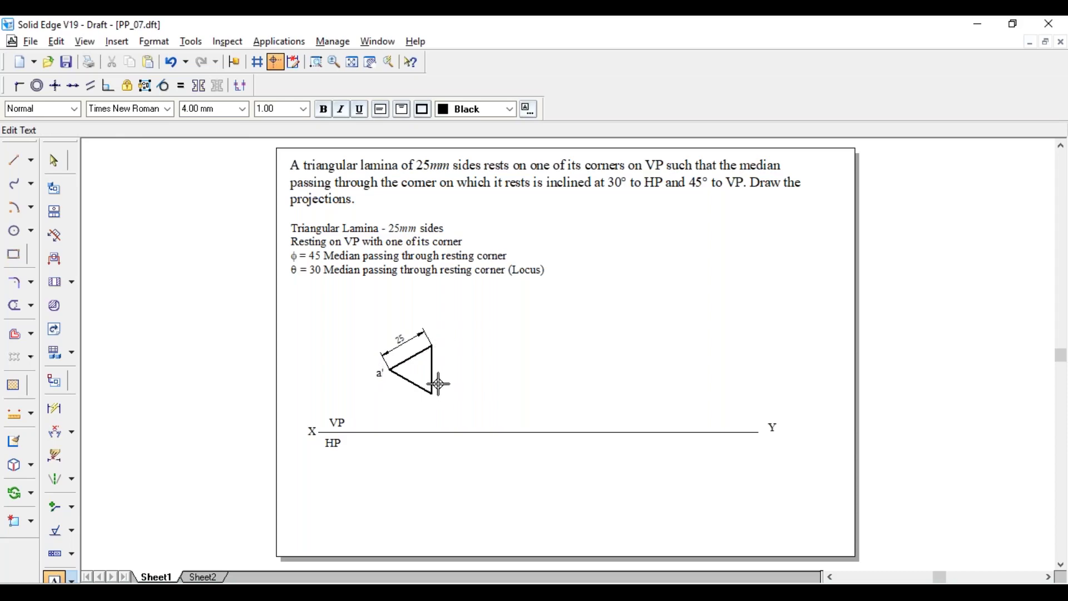
pyautogui.click(438, 383)
pyautogui.write("b'")
pyautogui.click(434, 330)
pyautogui.write("c'")
pyautogui.press('Escape')
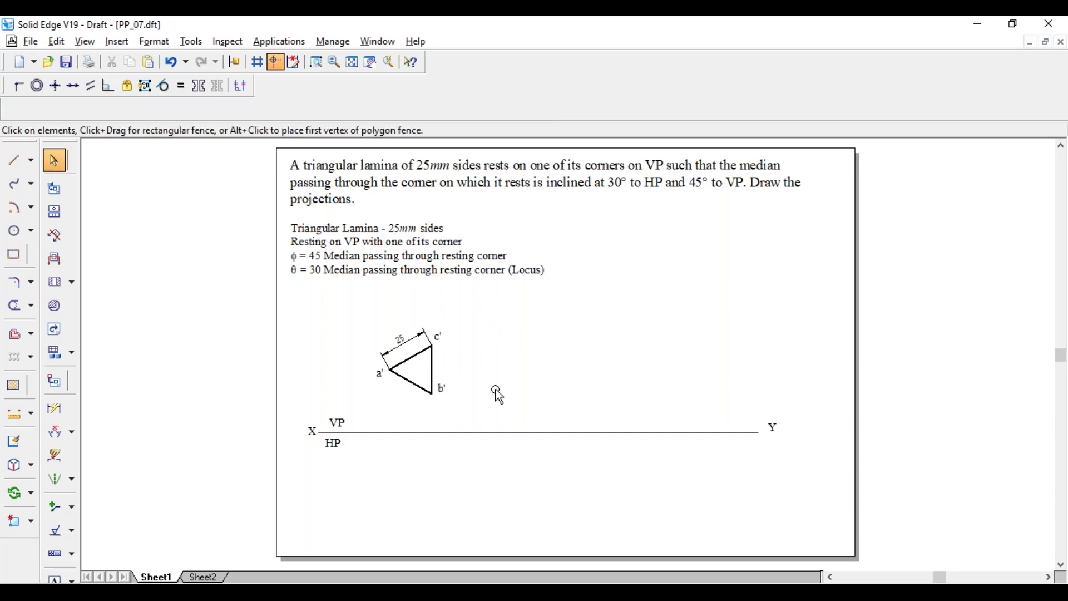
# Drop projector lines from corners a' and b' down to XY
pyautogui.click(17, 161)
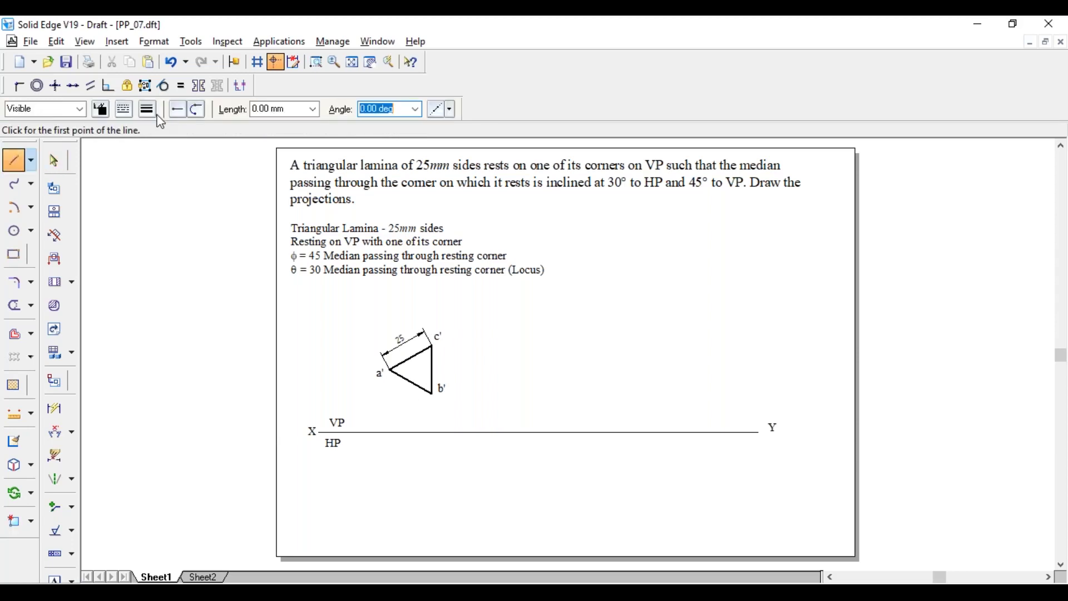
pyautogui.click(148, 110)
pyautogui.click(162, 129)
pyautogui.click(388, 373)
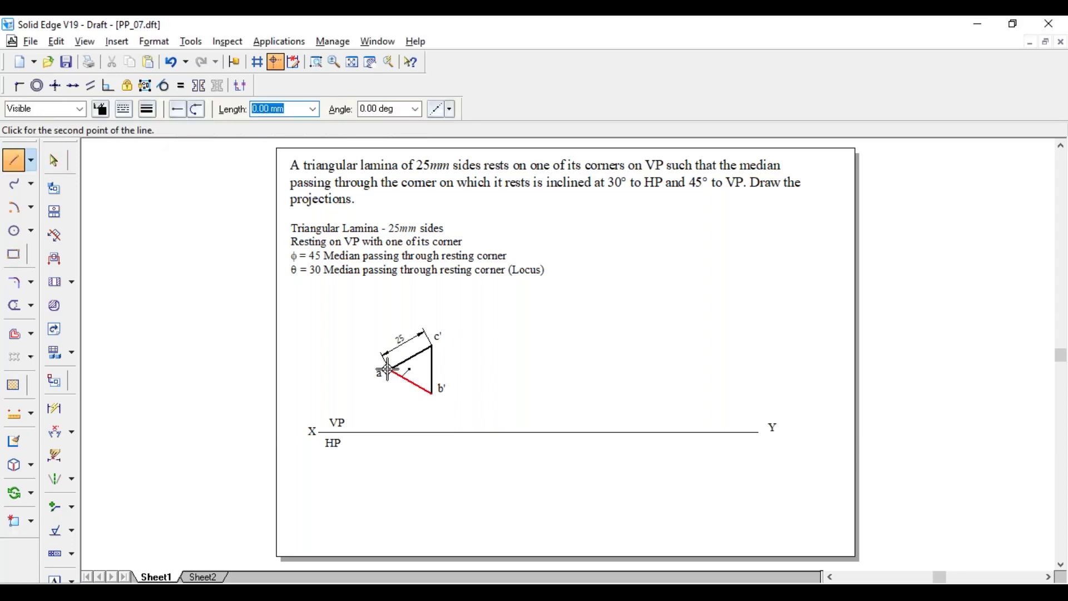
pyautogui.click(389, 431)
pyautogui.rightClick(358, 412)
pyautogui.click(432, 394)
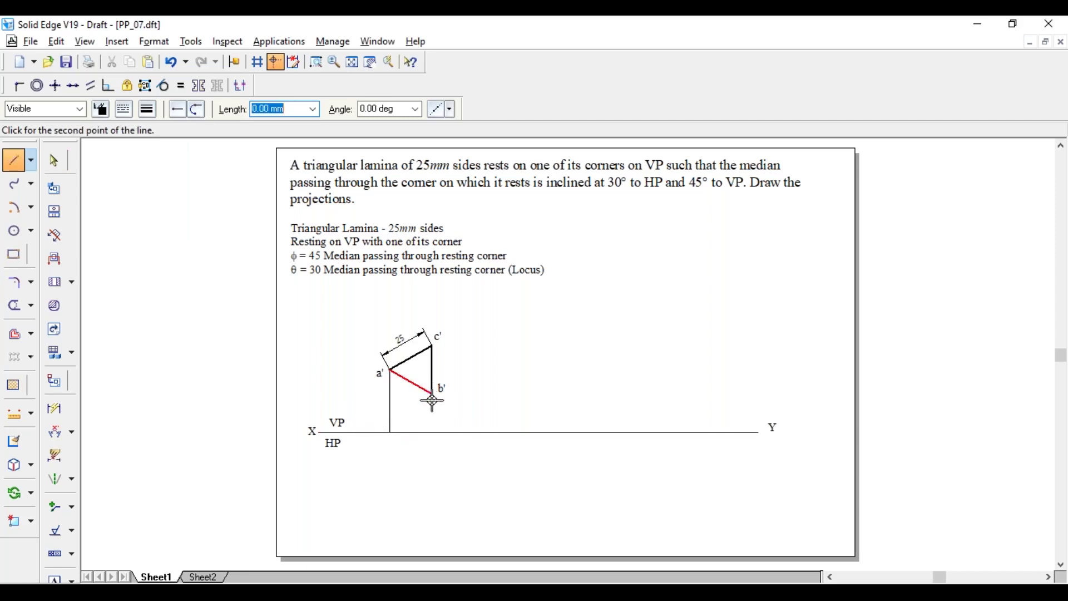
pyautogui.click(430, 433)
pyautogui.rightClick(431, 433)
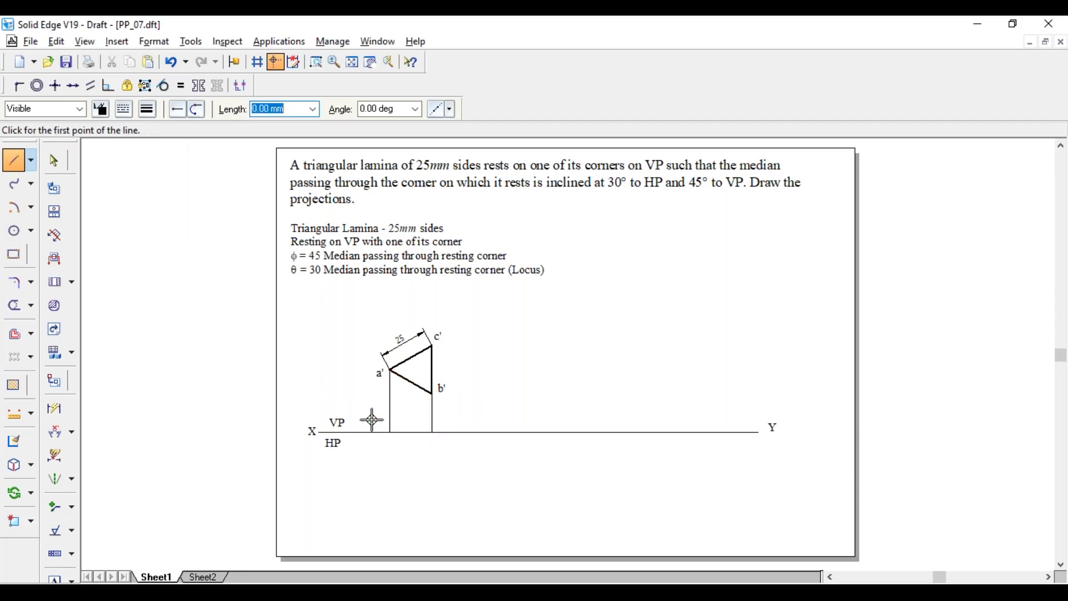
# Draw a line along XY between the feet of the a' and b' projectors
pyautogui.click(148, 109)
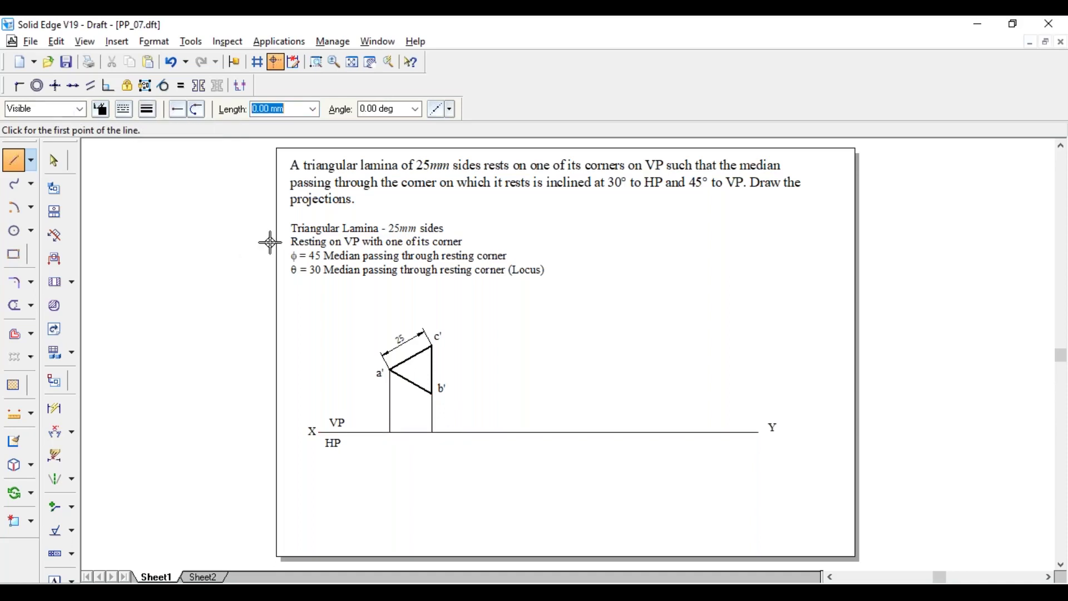
pyautogui.click(390, 432)
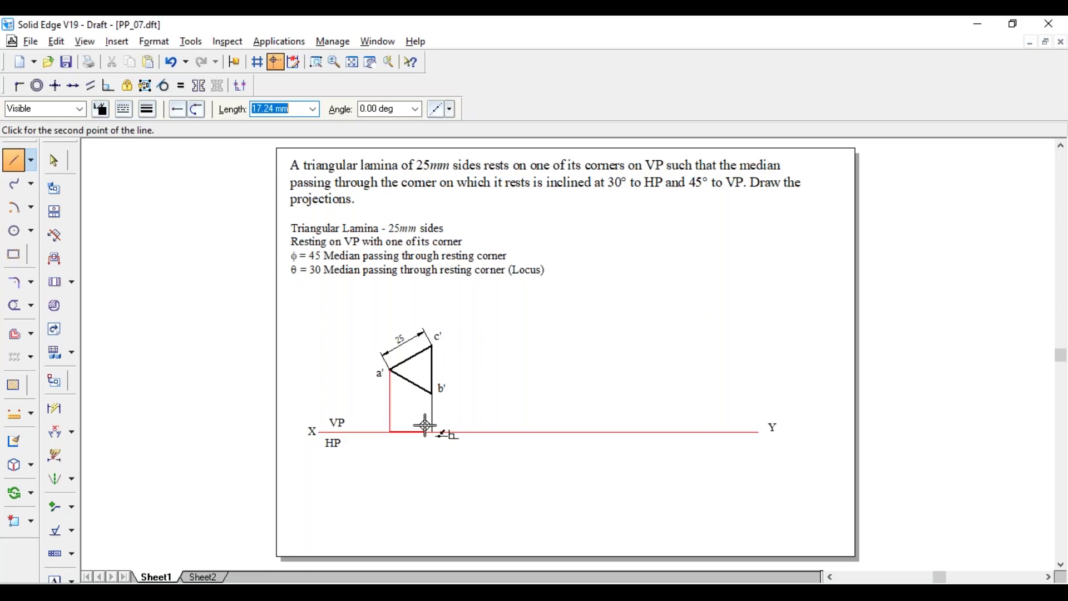
pyautogui.click(433, 431)
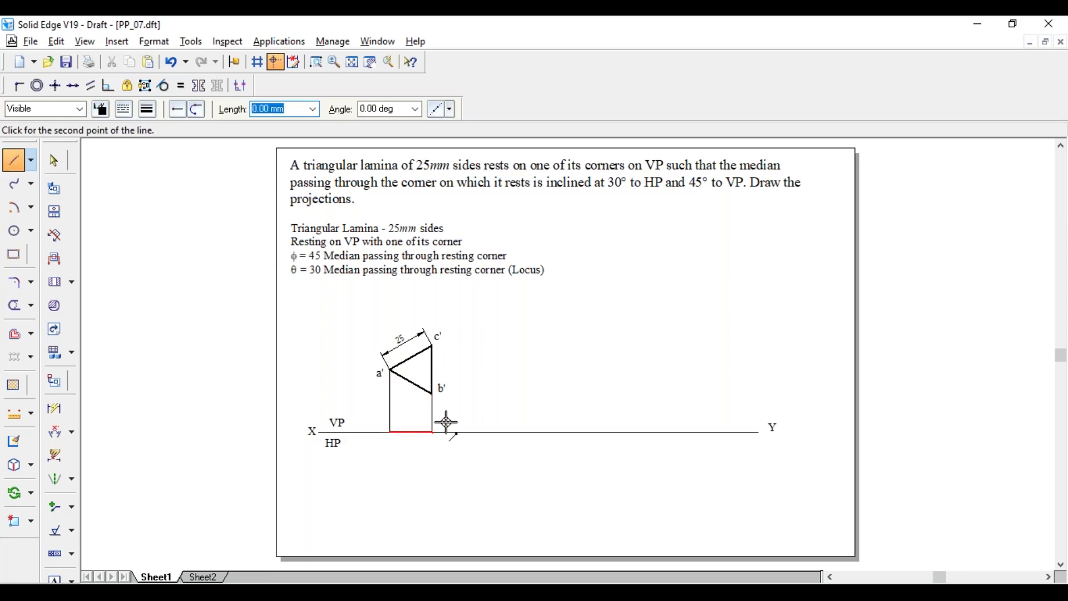
pyautogui.click(54, 578)
# Place the labels 'a' and 'c(b)' below XY under the left and right projectors
pyautogui.click(386, 439)
pyautogui.write('a')
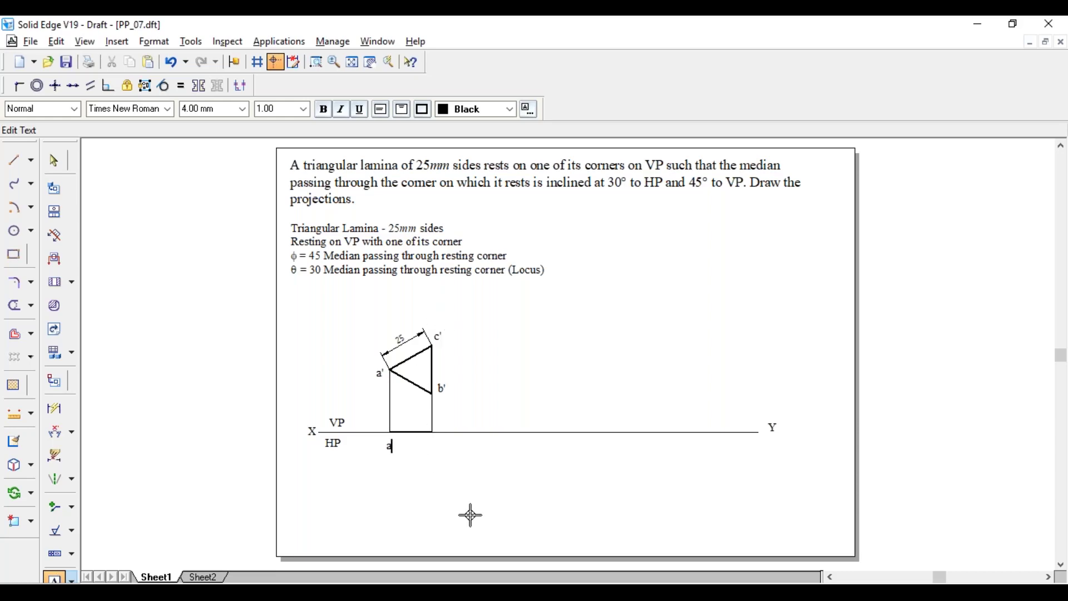
pyautogui.click(424, 439)
pyautogui.write('c(b)')
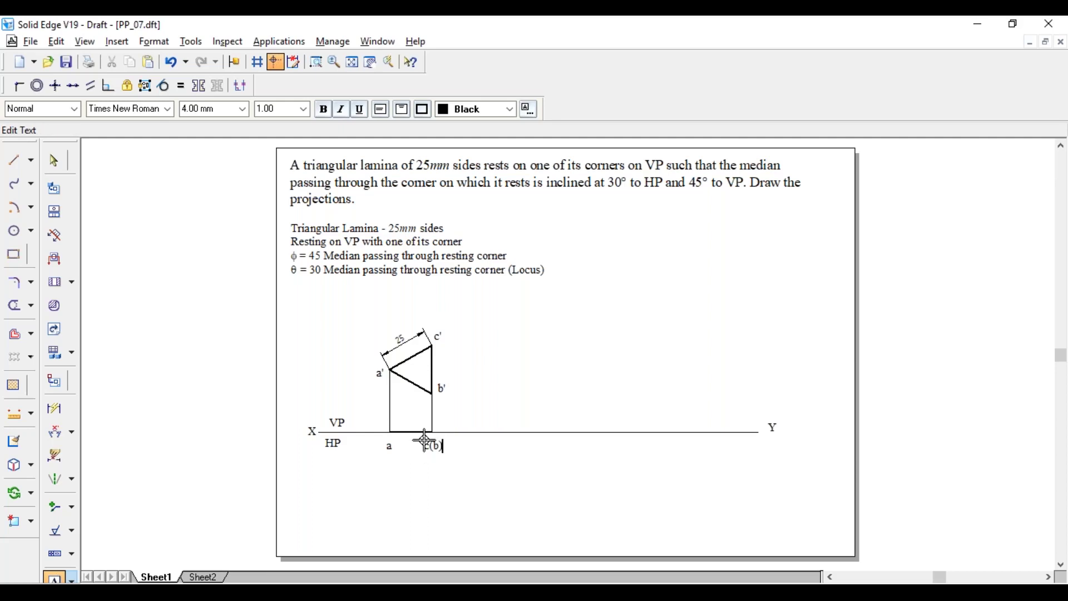
pyautogui.press('Escape')
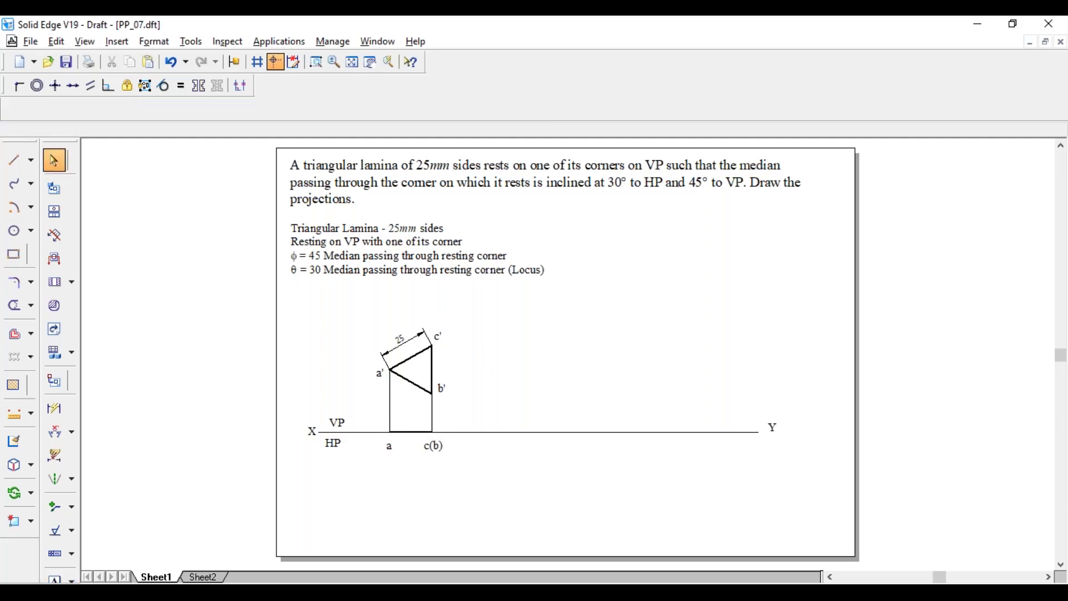
pyautogui.click(390, 446)
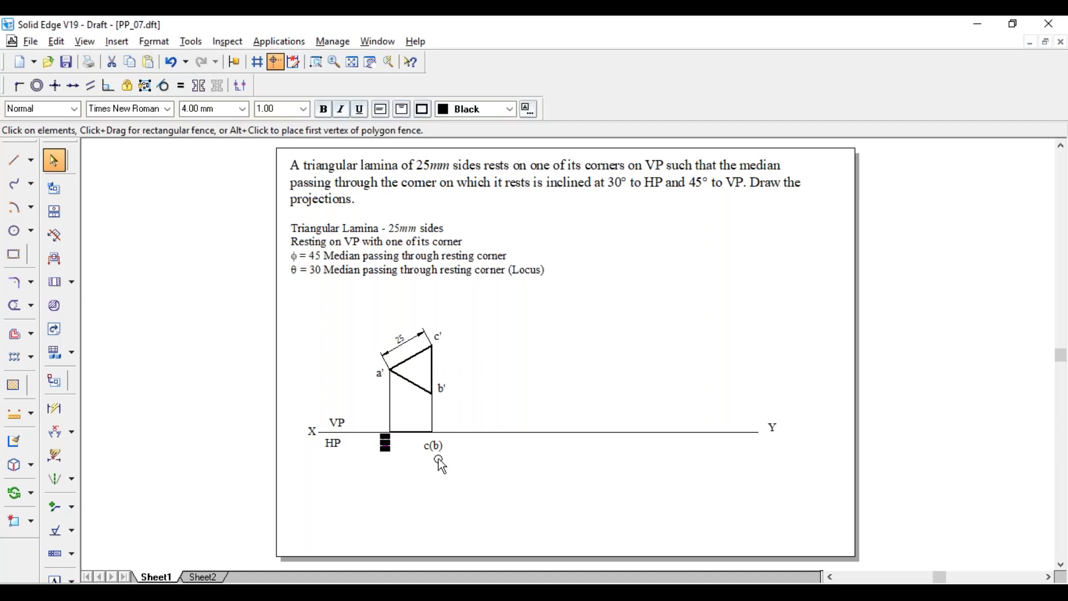
pyautogui.click(436, 454)
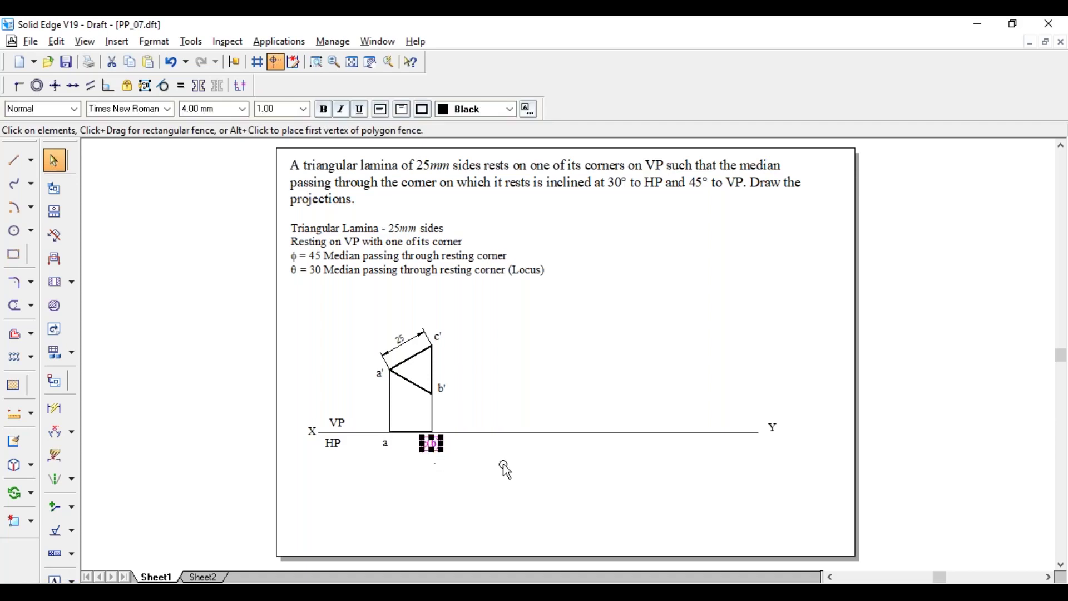
pyautogui.click(517, 474)
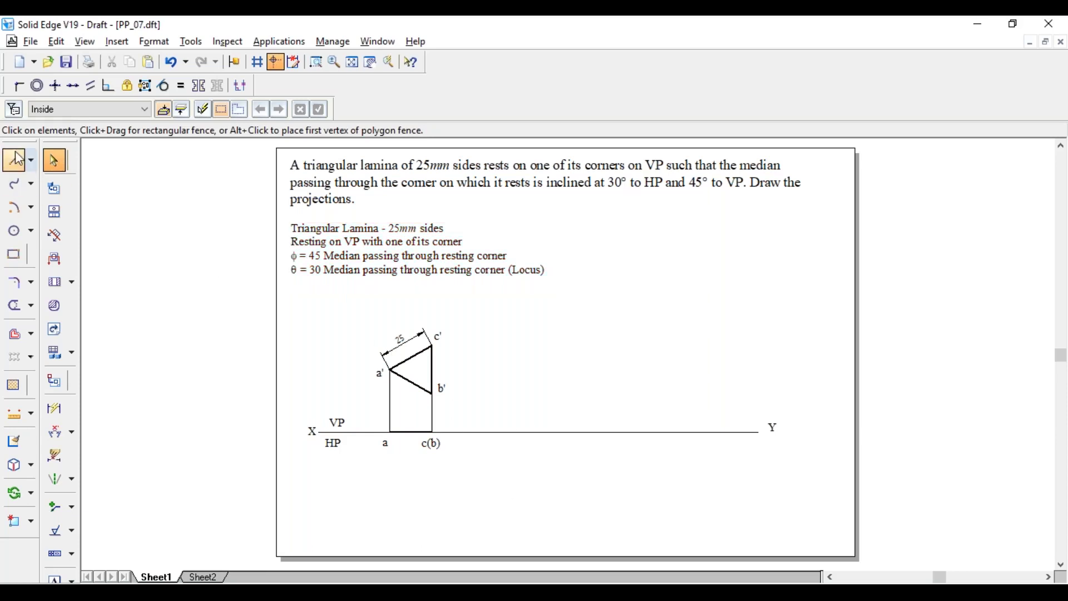
# Move the a–c(b) line rightward along XY, using point a as base
pyautogui.click(410, 433)
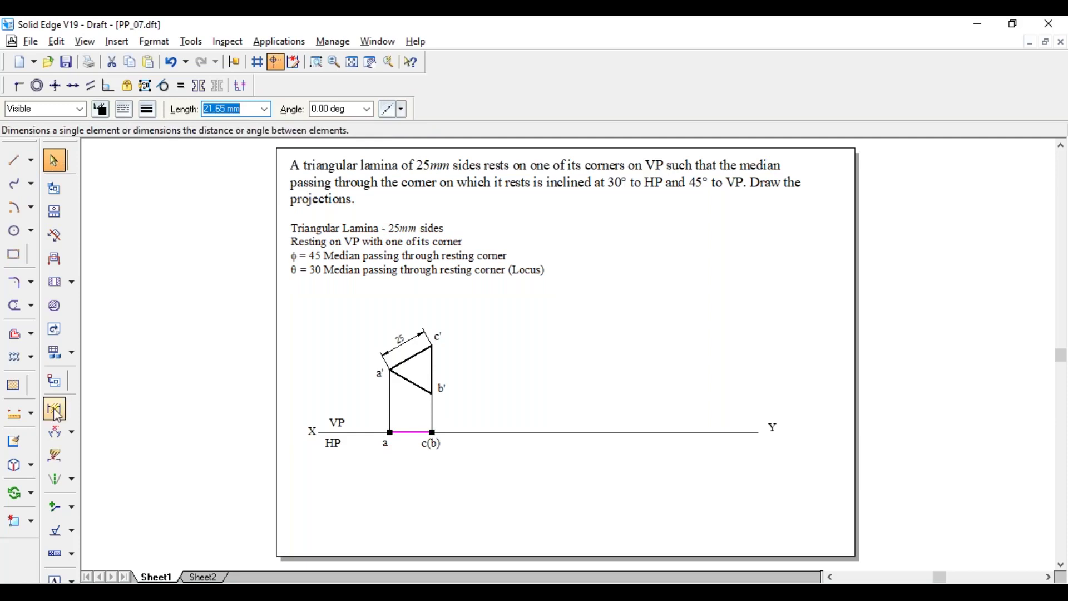
pyautogui.click(32, 492)
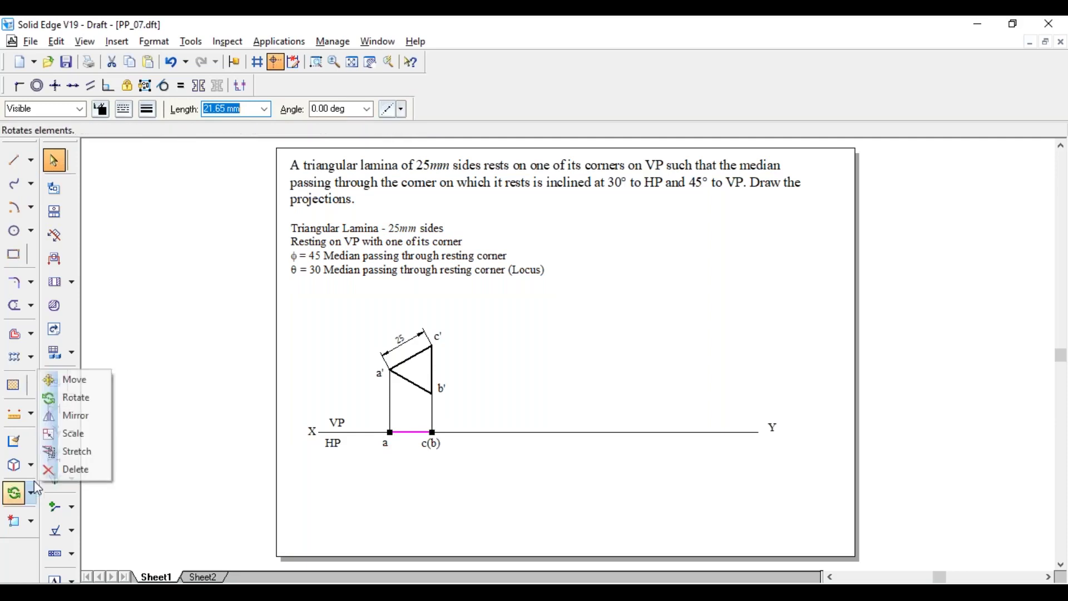
pyautogui.click(66, 379)
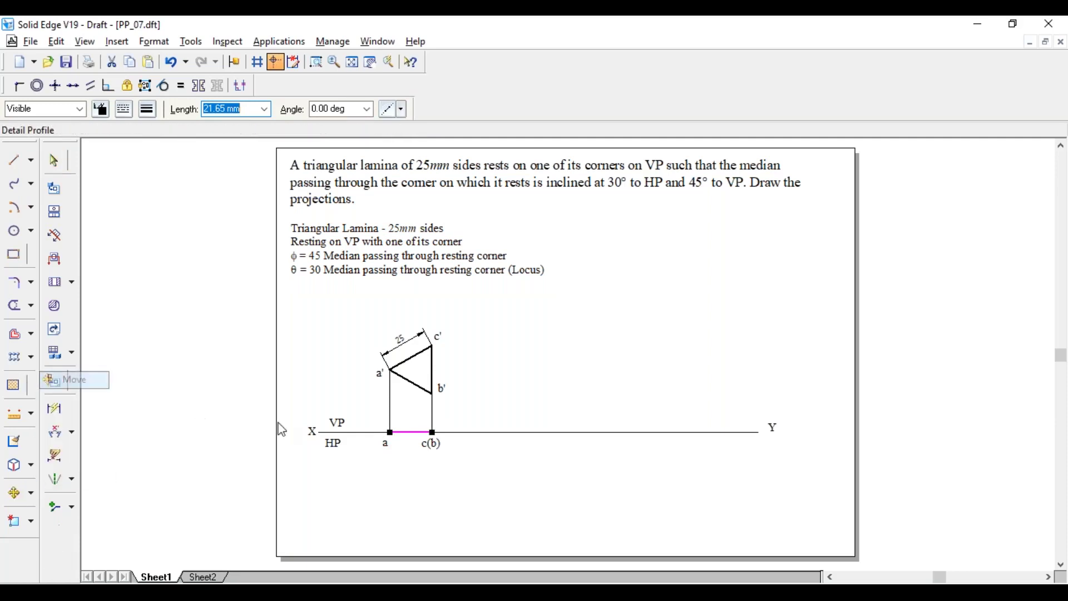
pyautogui.click(389, 433)
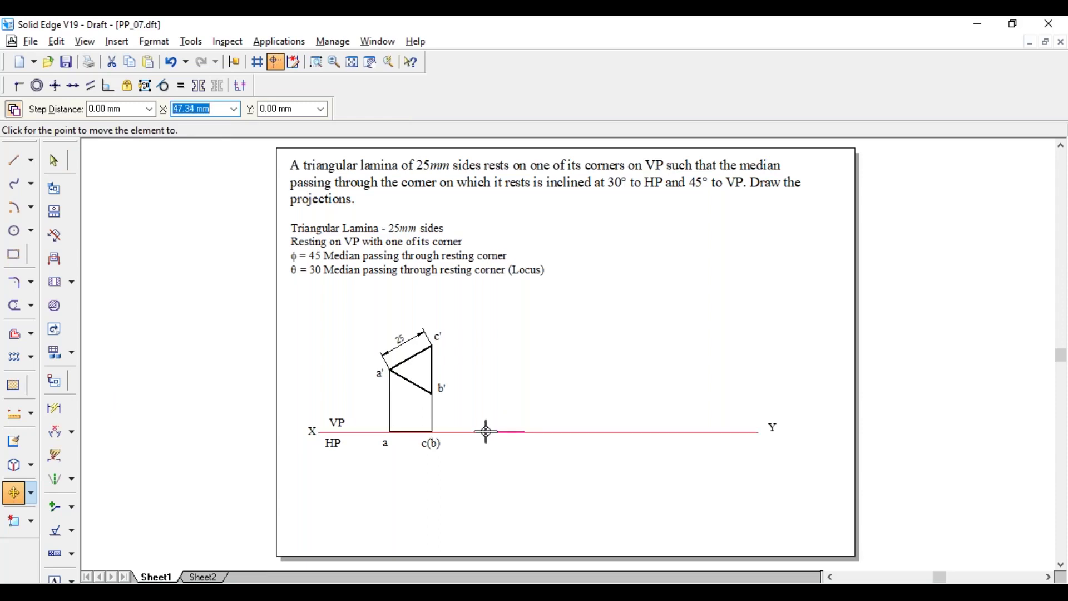
# Rotate the moved line 45° below XY about its left end
pyautogui.press('Escape')
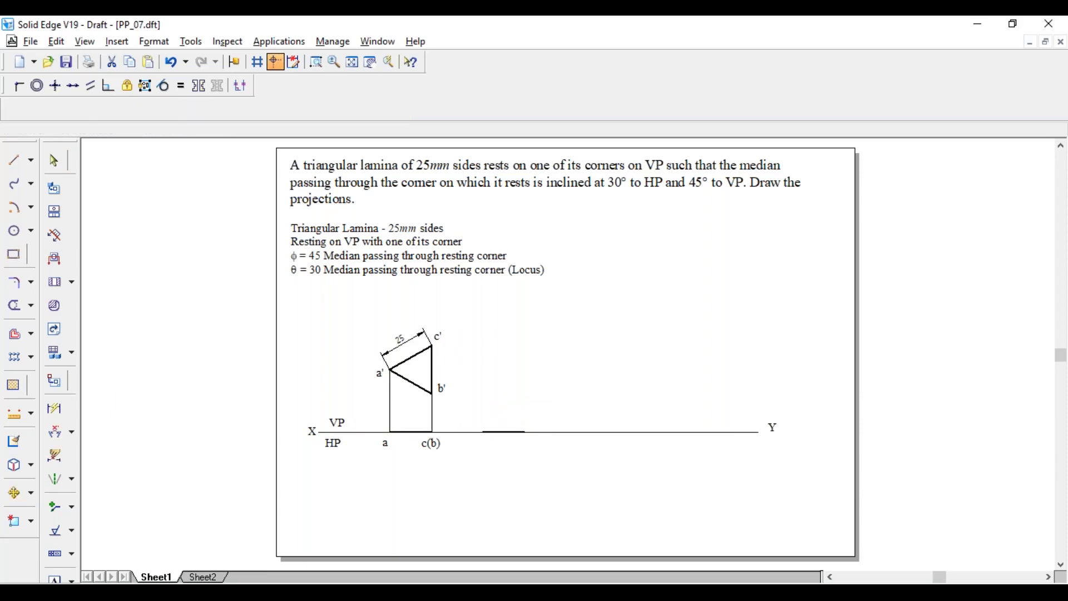
pyautogui.click(13, 492)
pyautogui.click(67, 397)
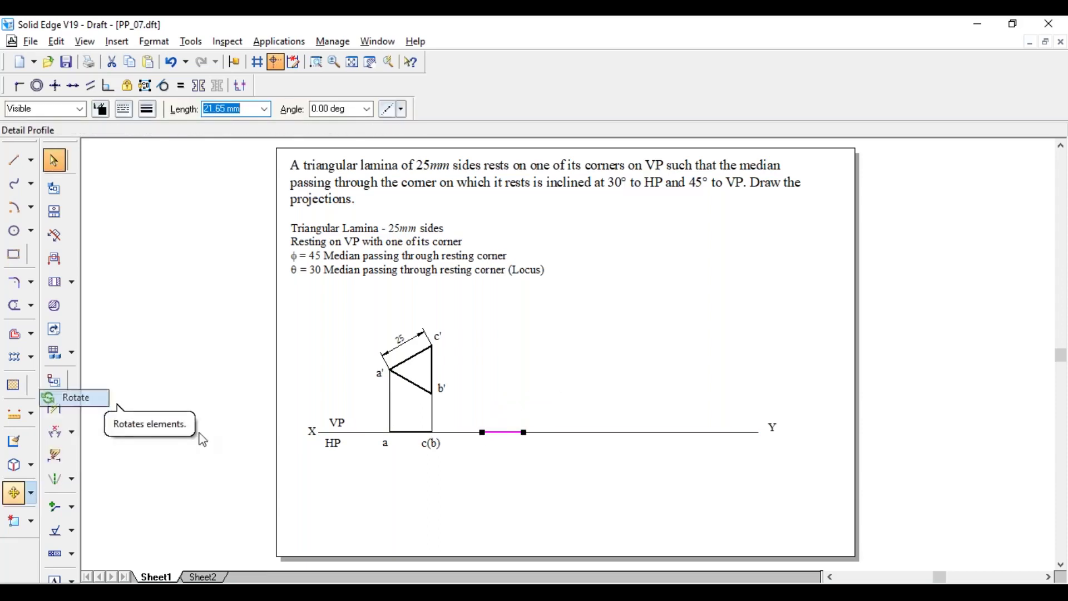
pyautogui.click(482, 432)
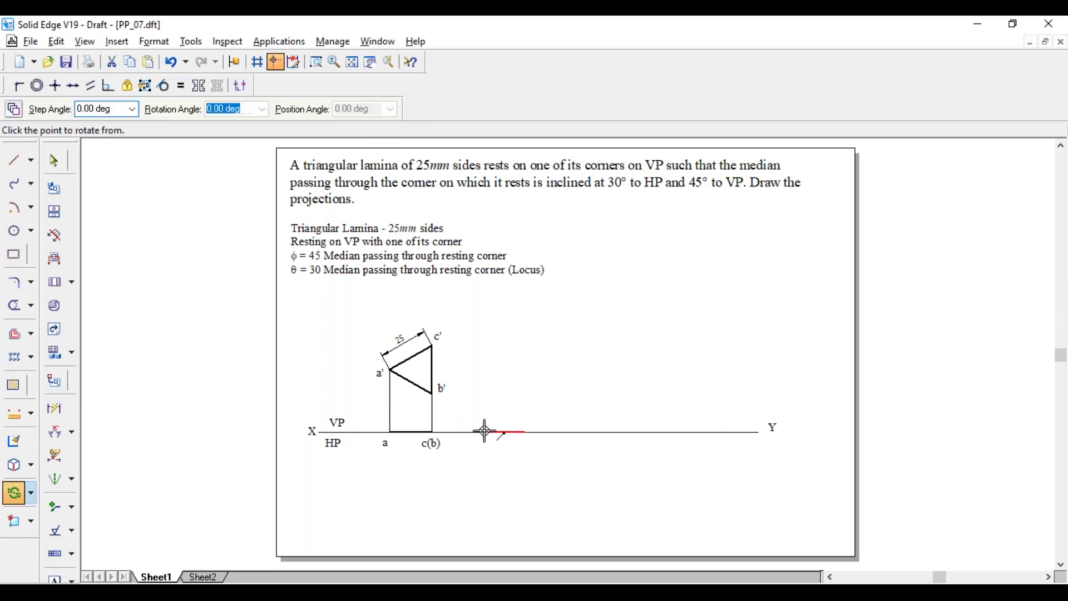
pyautogui.click(523, 431)
pyautogui.write('45')
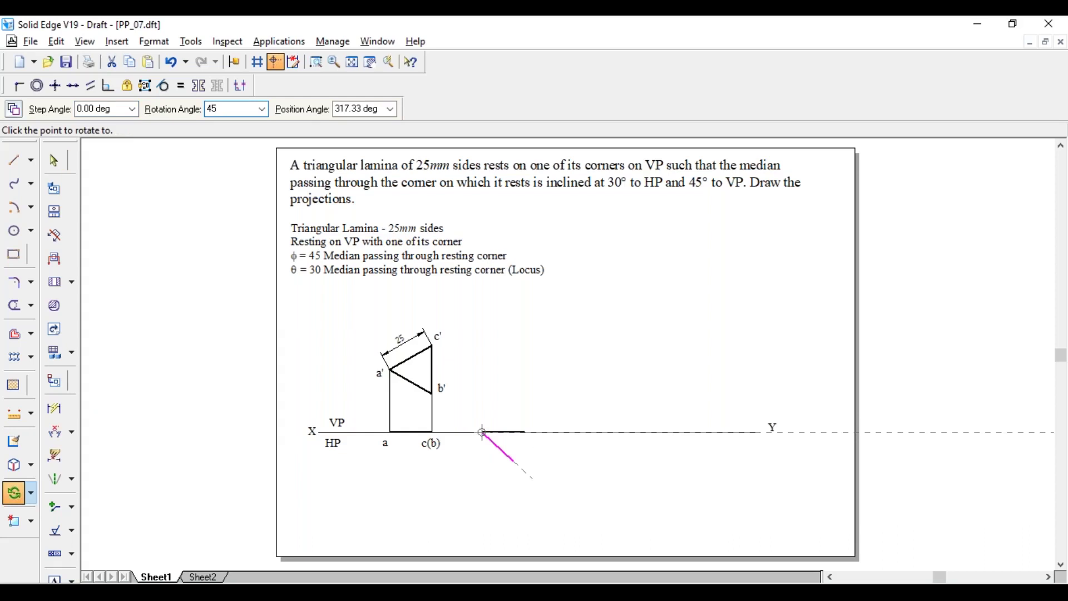
pyautogui.press('Tab')
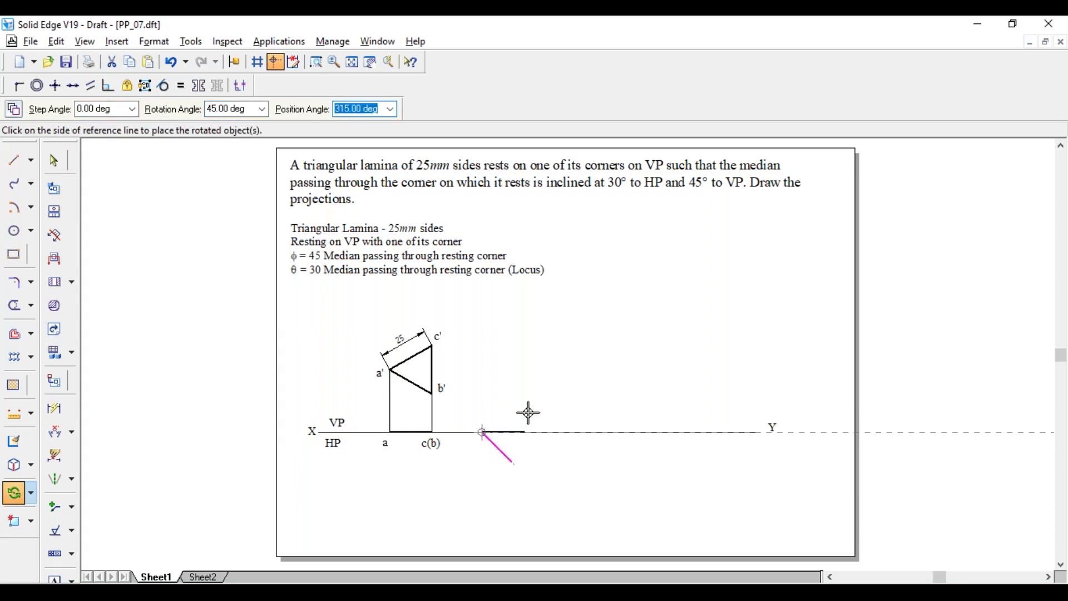
pyautogui.click(548, 469)
pyautogui.press('Escape')
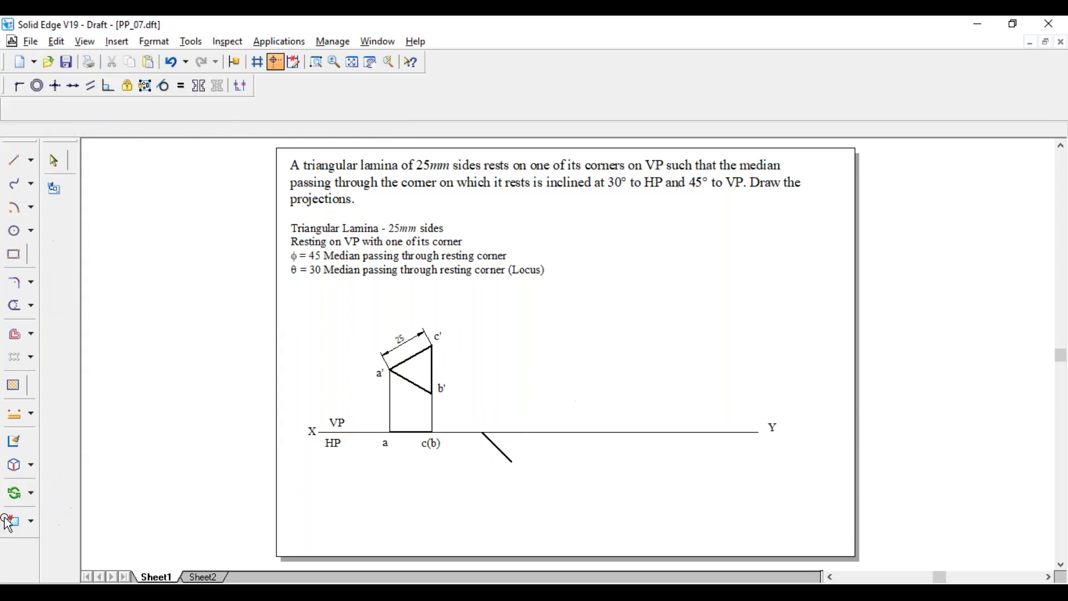
# Add a 45 angle dimension between the rotated line and XY
pyautogui.click(8, 523)
pyautogui.click(55, 432)
pyautogui.click(491, 441)
pyautogui.click(504, 432)
pyautogui.click(504, 436)
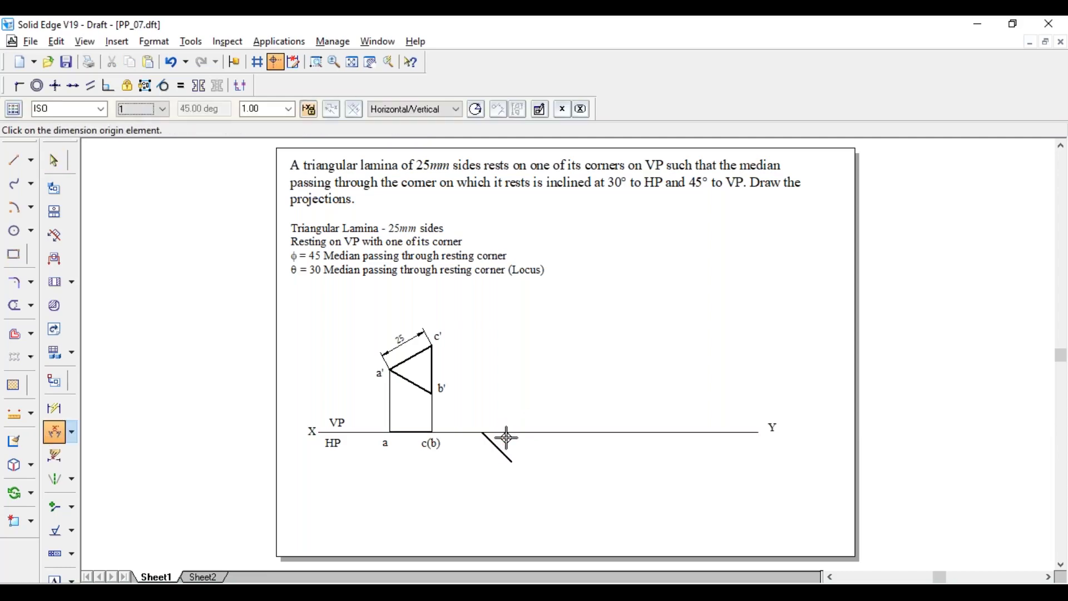
pyautogui.press('Escape')
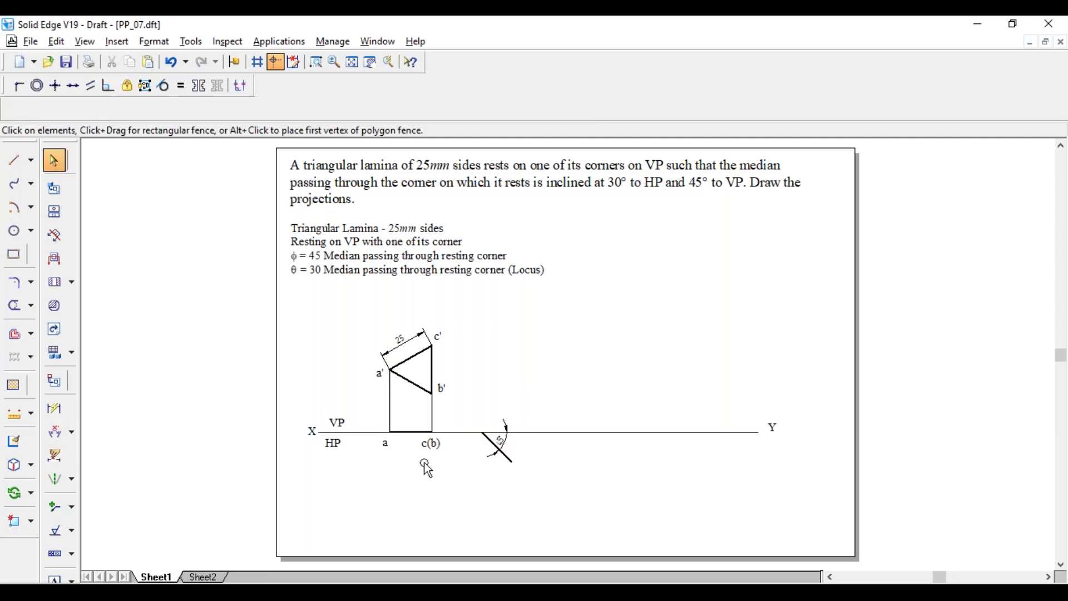
# Paste copies of the a and c(b) labels at the rotated line's ends
pyautogui.write('a')
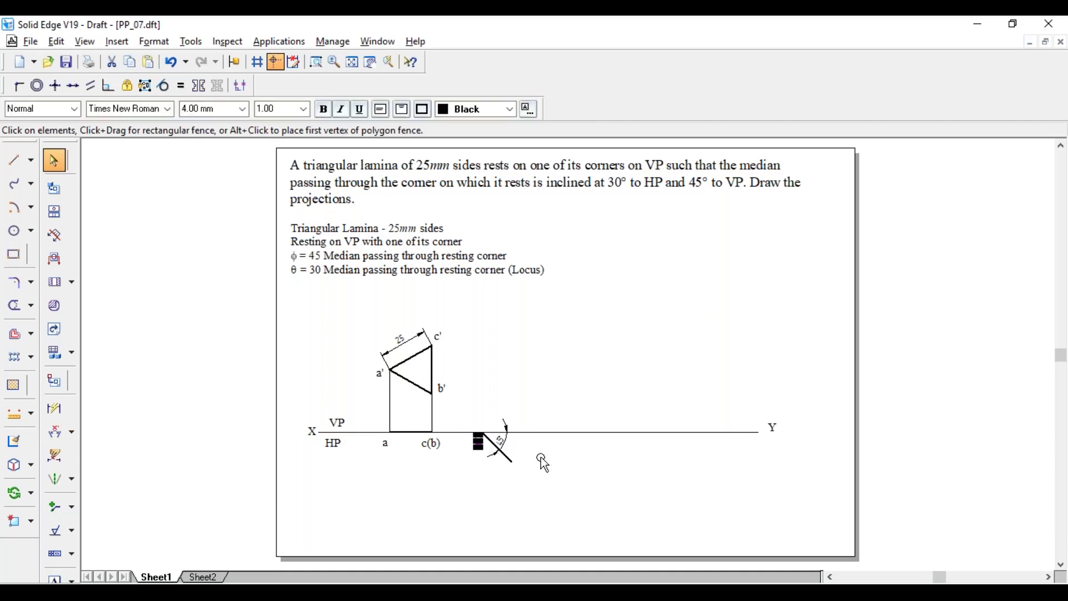
pyautogui.click(544, 463)
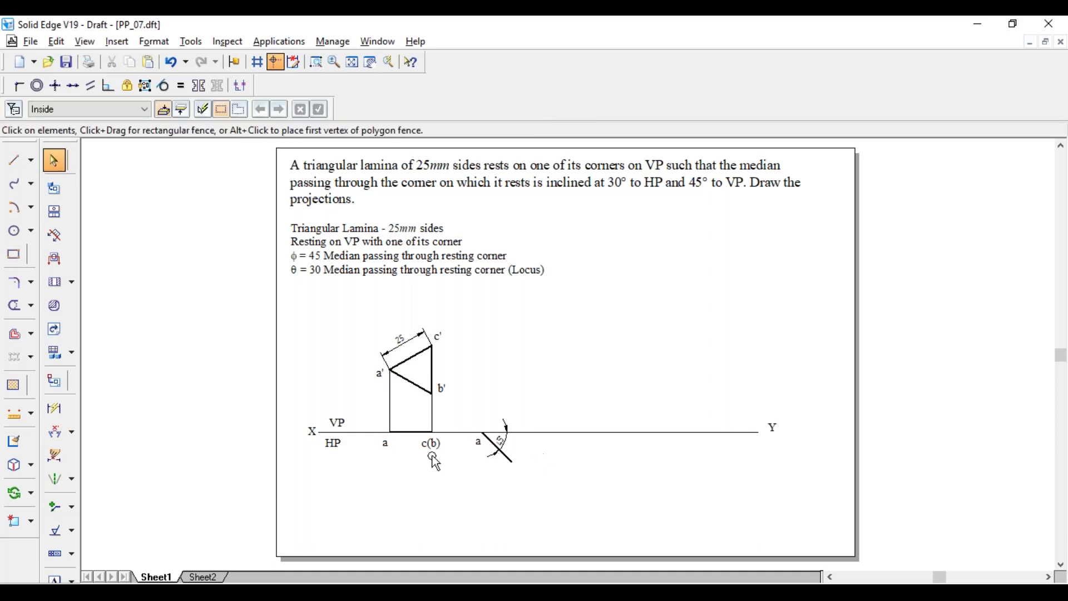
pyautogui.write('c(b)')
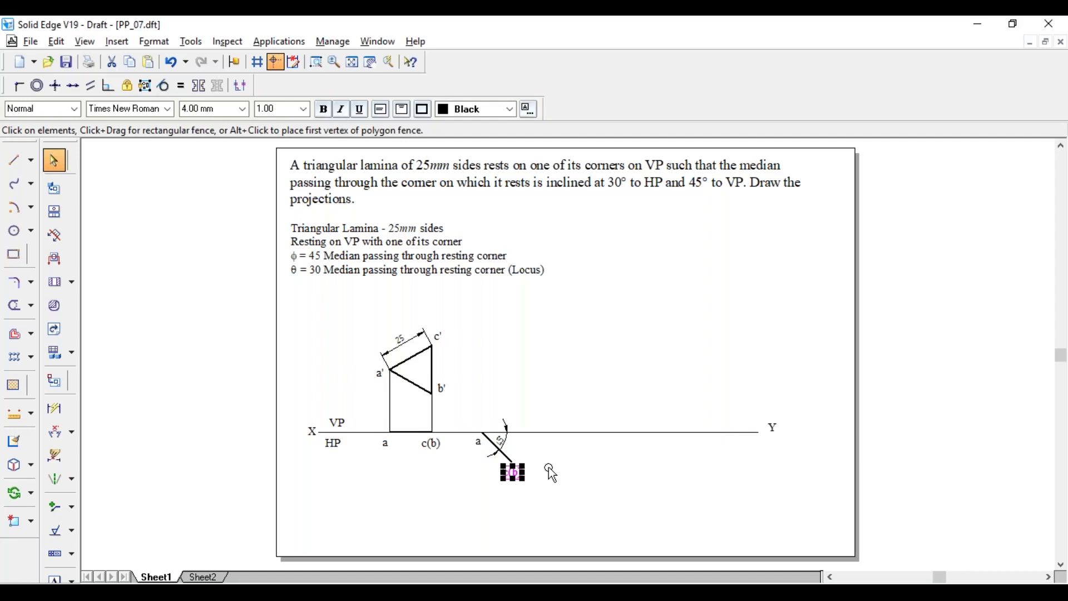
pyautogui.click(556, 476)
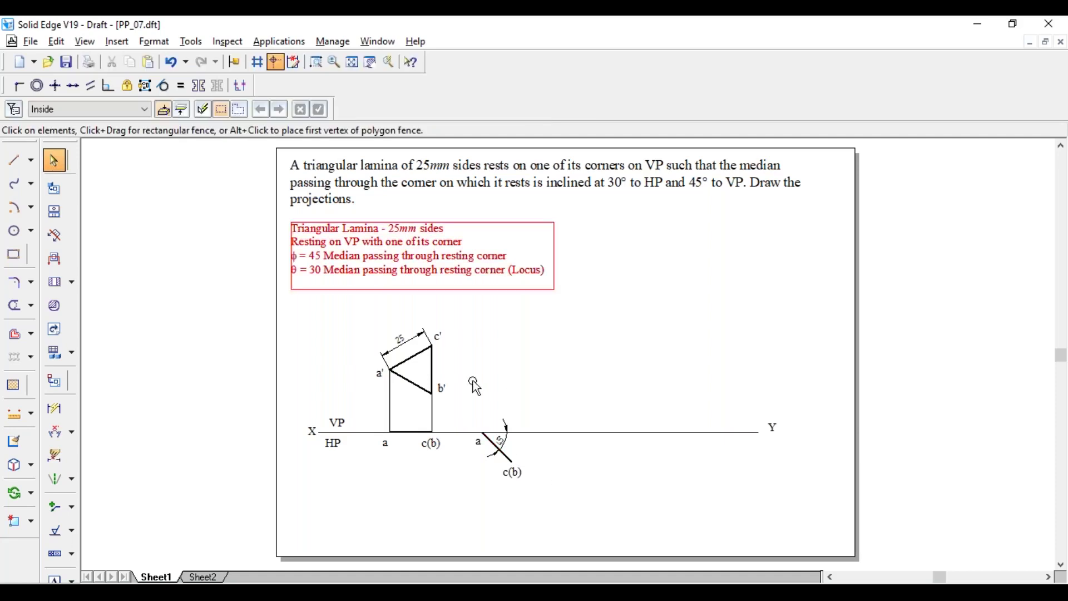
# Draw vertical projectors rising from a and c(b) of the rotated top view
pyautogui.click(14, 160)
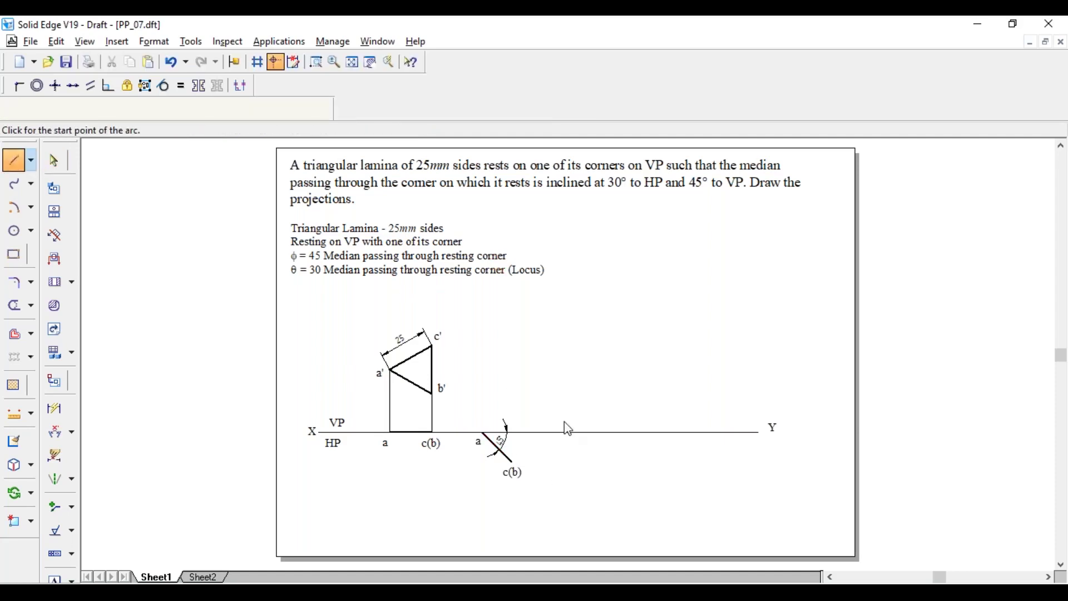
pyautogui.click(482, 432)
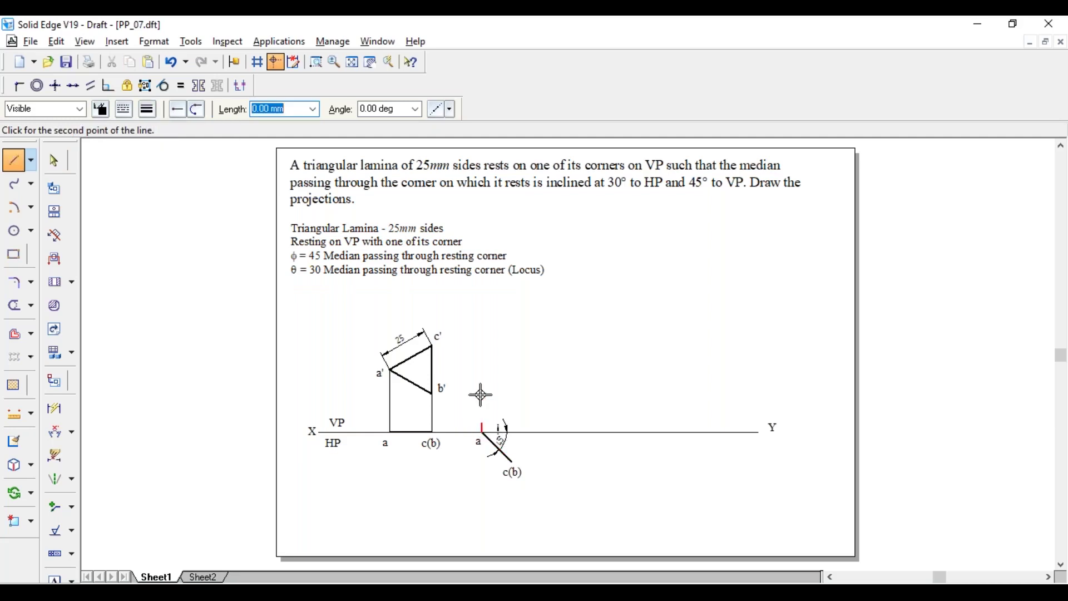
pyautogui.click(482, 357)
pyautogui.click(512, 462)
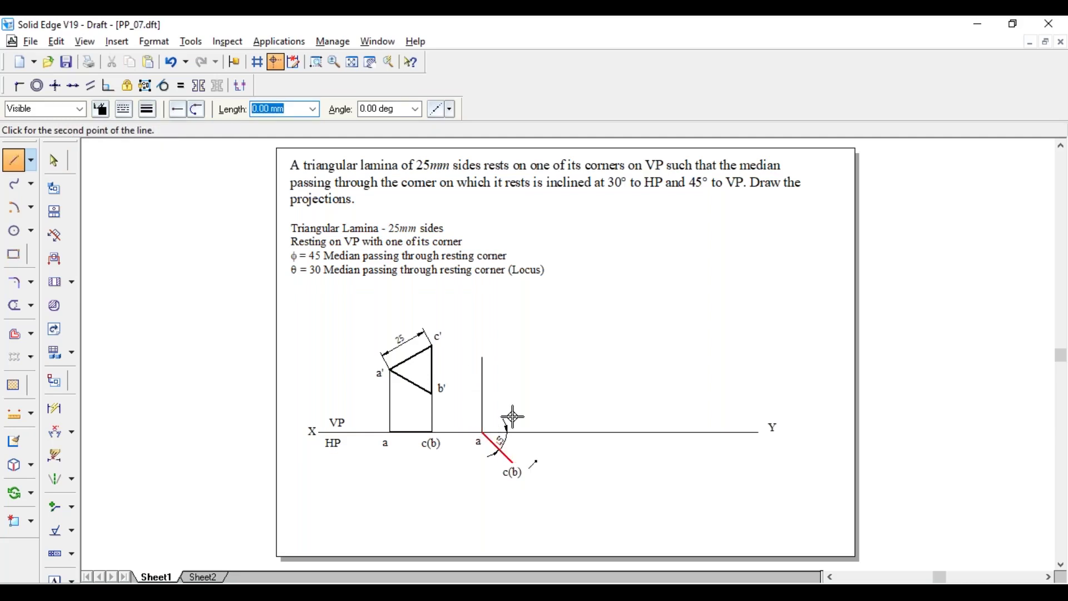
pyautogui.click(512, 319)
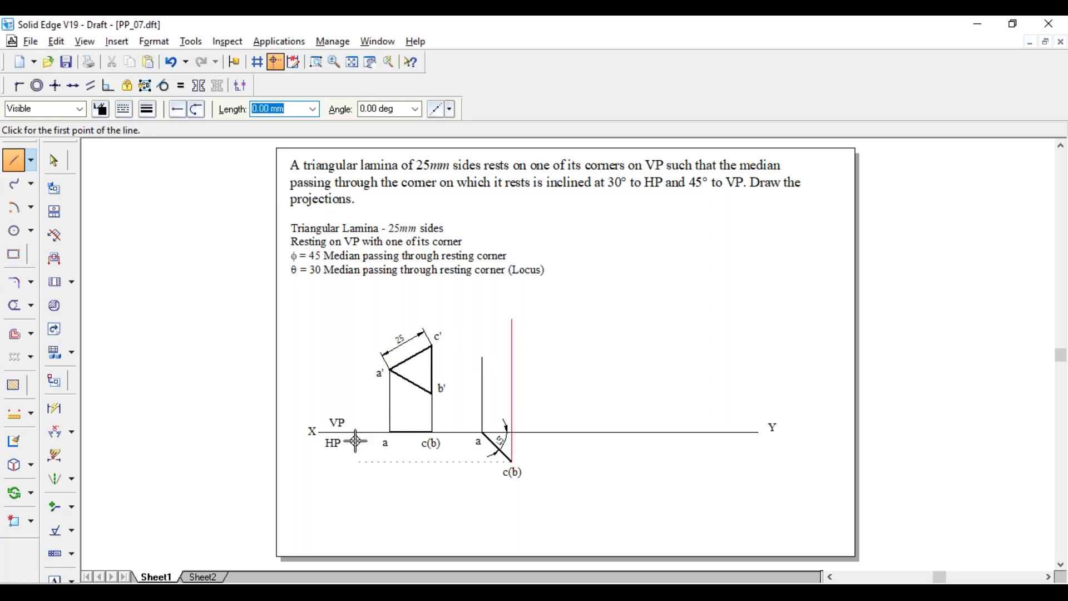
# Draw horizontal projectors from a', b' and c' to meet those verticals
pyautogui.click(389, 370)
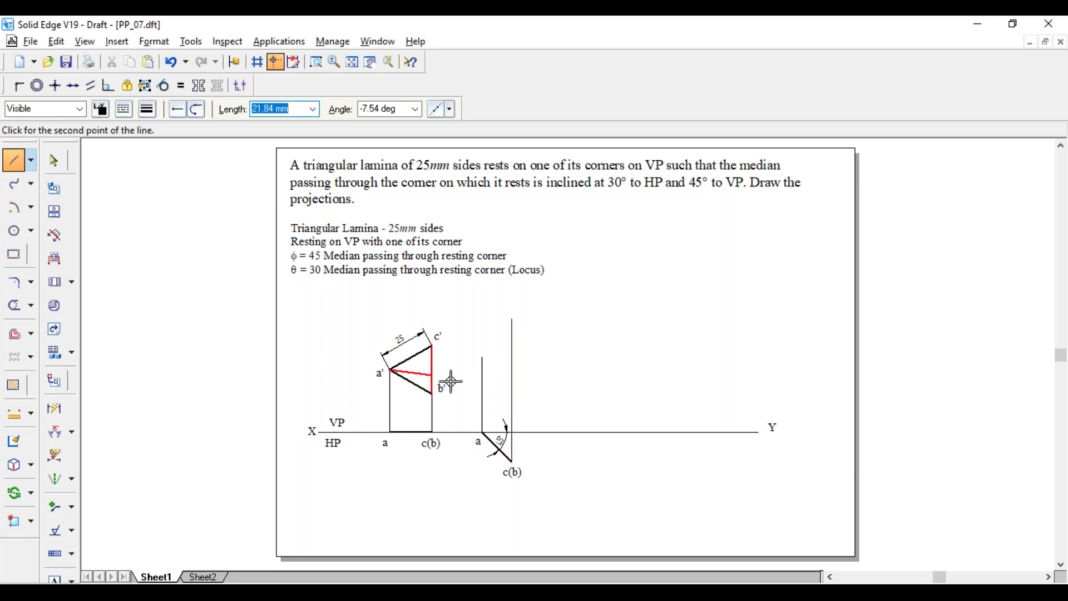
pyautogui.click(482, 370)
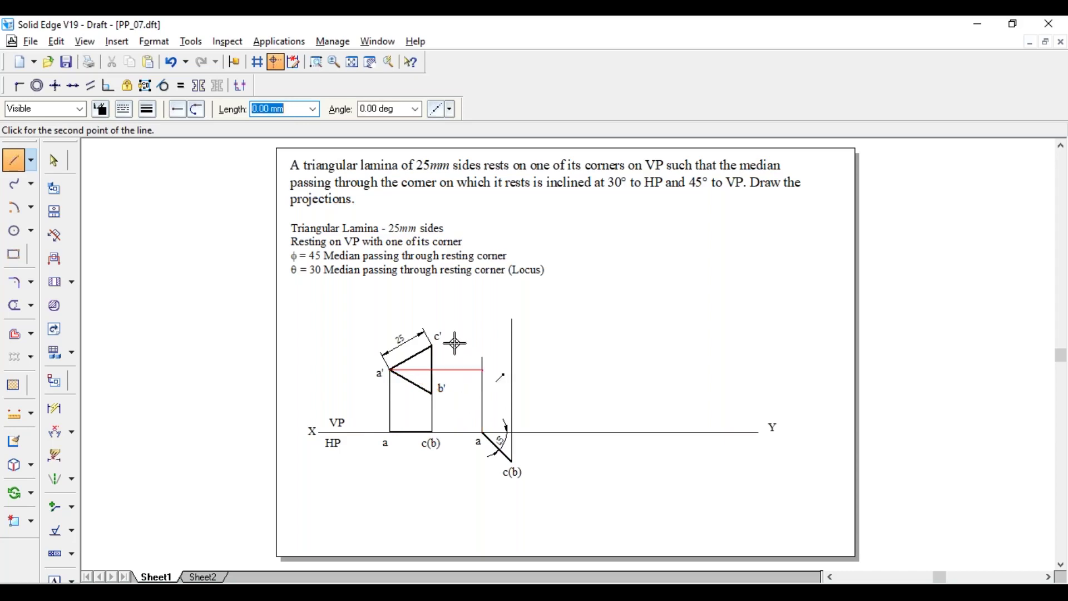
pyautogui.click(432, 394)
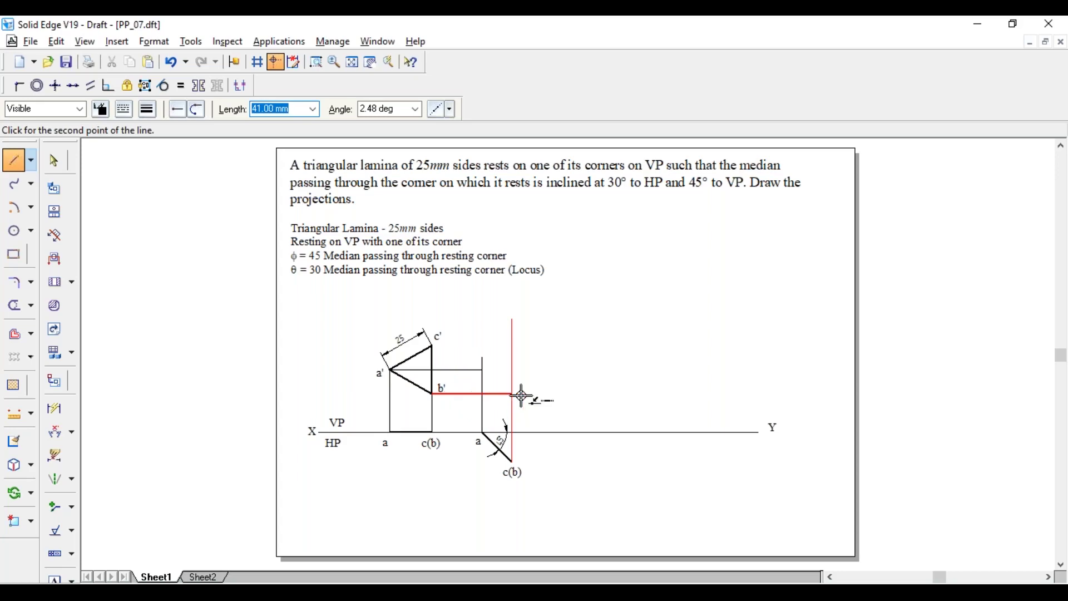
pyautogui.click(522, 394)
pyautogui.click(503, 405)
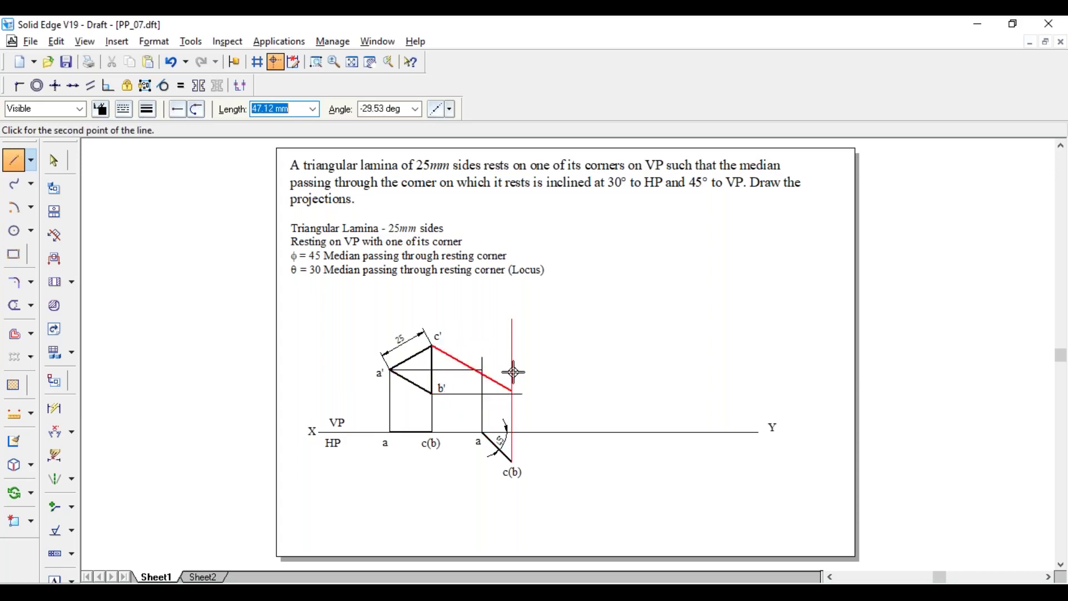
pyautogui.click(512, 345)
# Trim the vertical projector's stub above the c' projector
pyautogui.press('t')
pyautogui.click(511, 333)
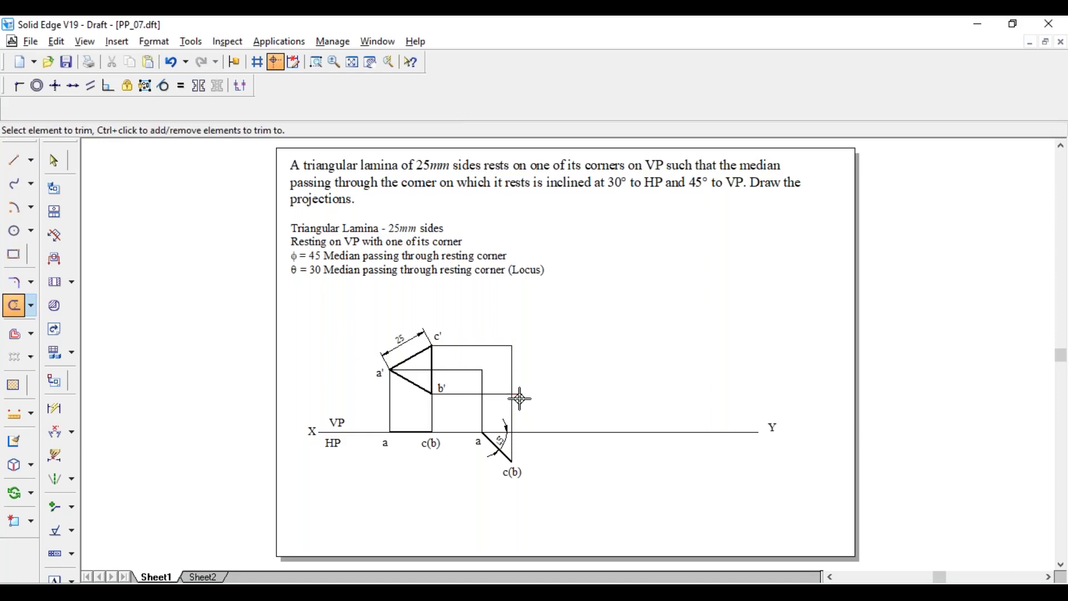
pyautogui.press('Escape')
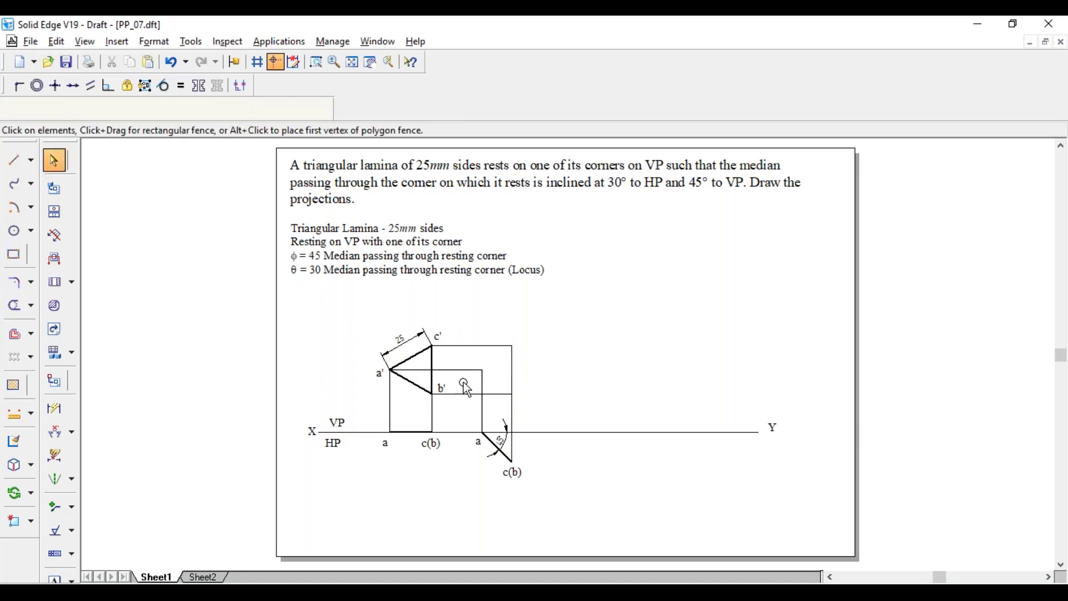
# Label the new projector intersections a', b' and c'
pyautogui.hotkey('ctrl', 't')
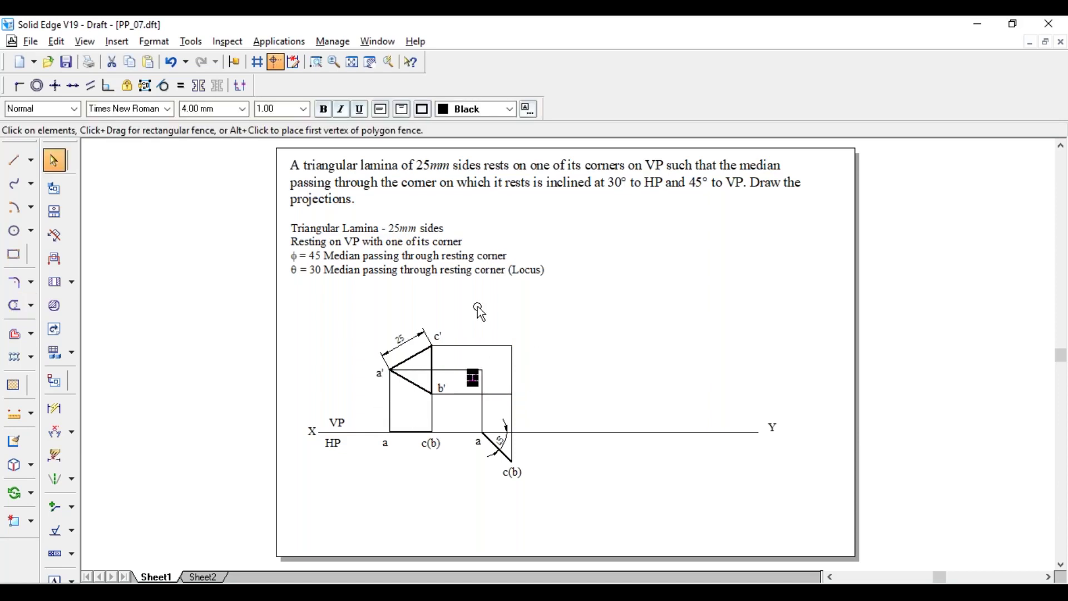
pyautogui.press('Escape')
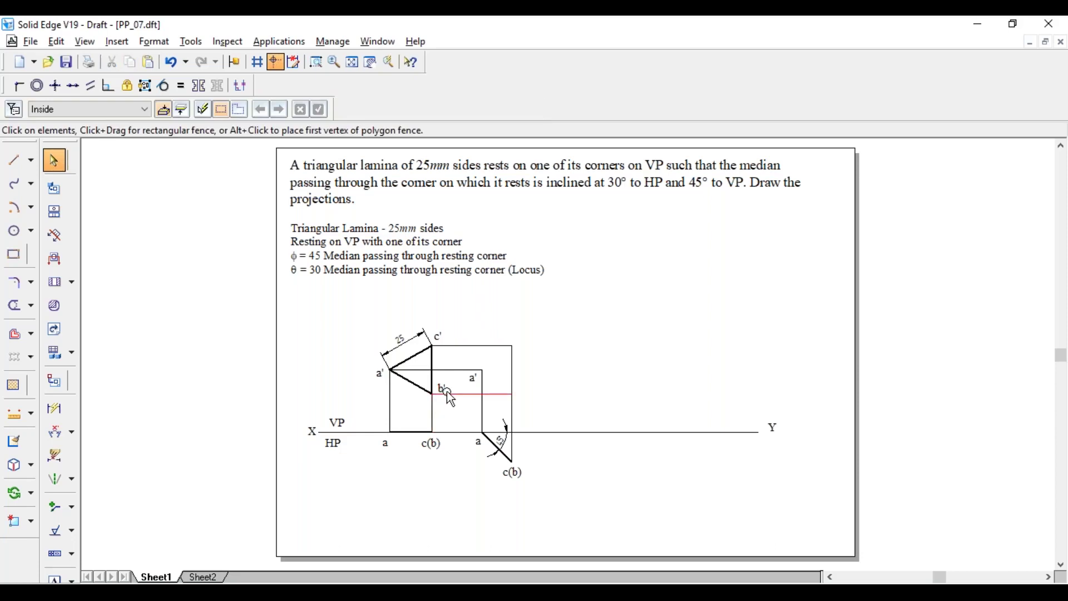
pyautogui.hotkey('ctrl', 't')
pyautogui.click(525, 388)
pyautogui.write("b'")
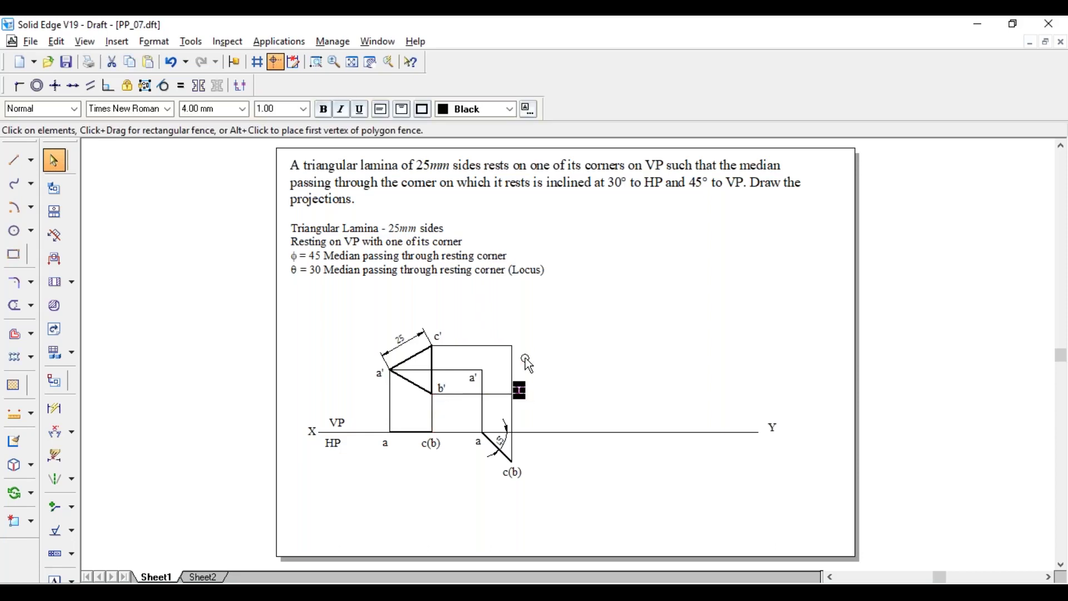
pyautogui.doubleClick(438, 336)
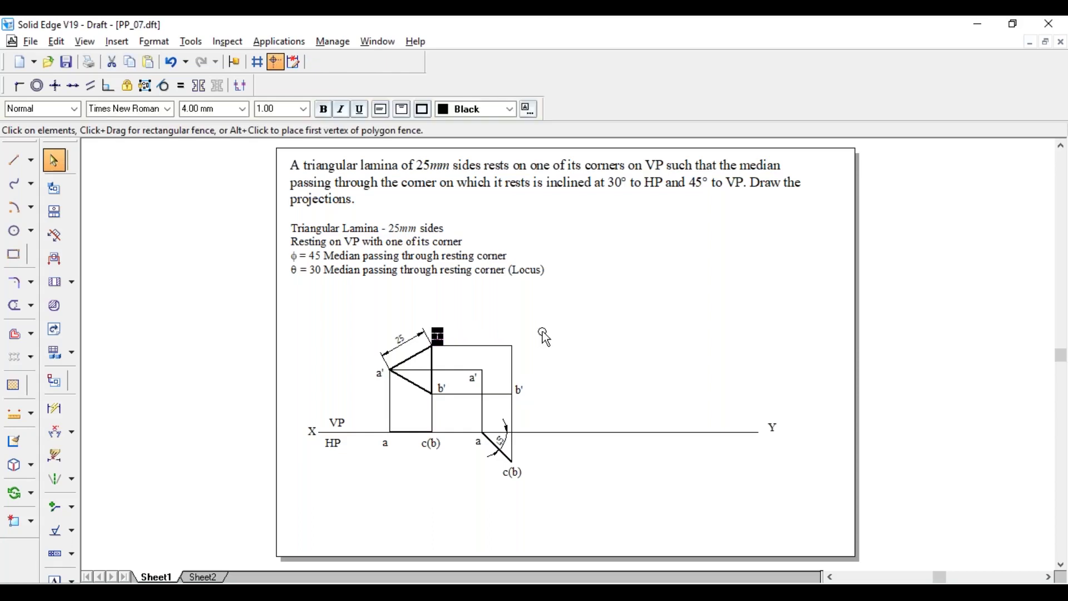
pyautogui.click(517, 341)
pyautogui.write("c'")
pyautogui.press('Escape')
# Draw the new triangle a'-b'-c'-a' with a thicker line width
pyautogui.press('l')
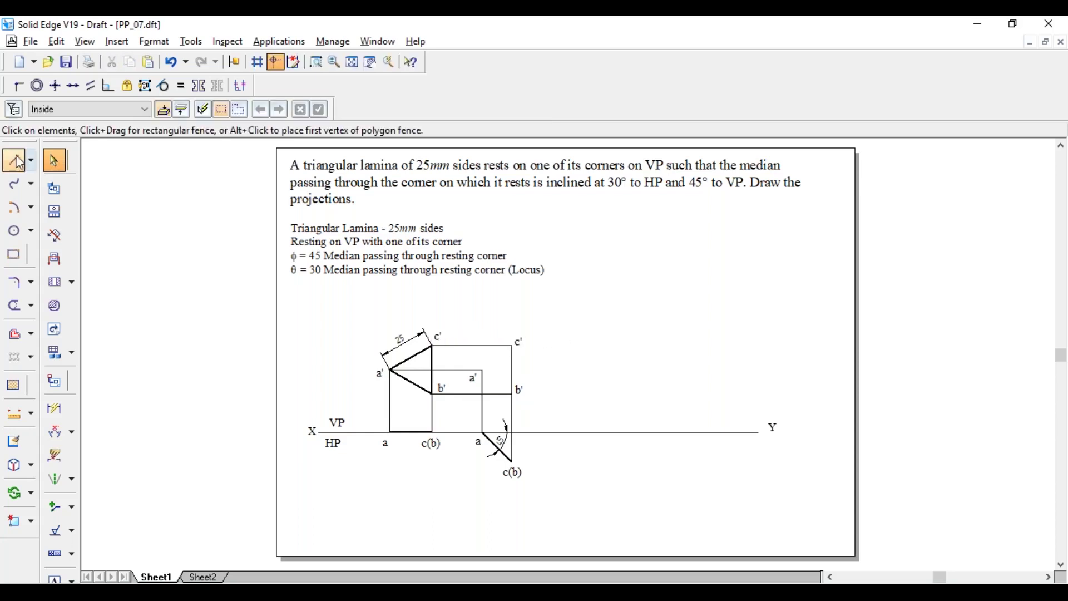
pyautogui.click(161, 114)
pyautogui.click(163, 150)
pyautogui.click(483, 370)
pyautogui.click(511, 393)
pyautogui.click(512, 346)
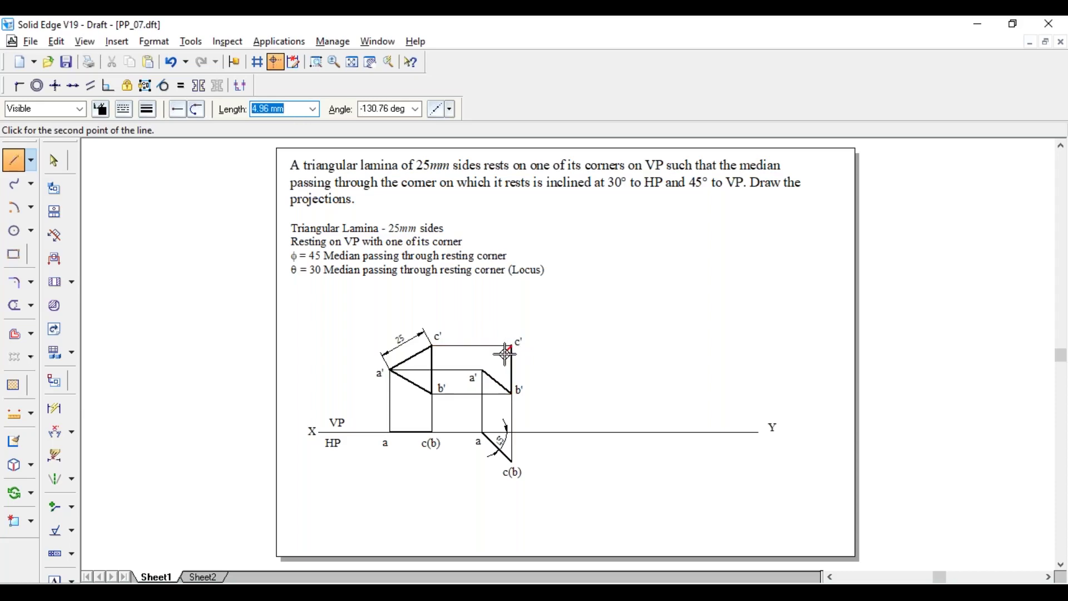
pyautogui.click(482, 370)
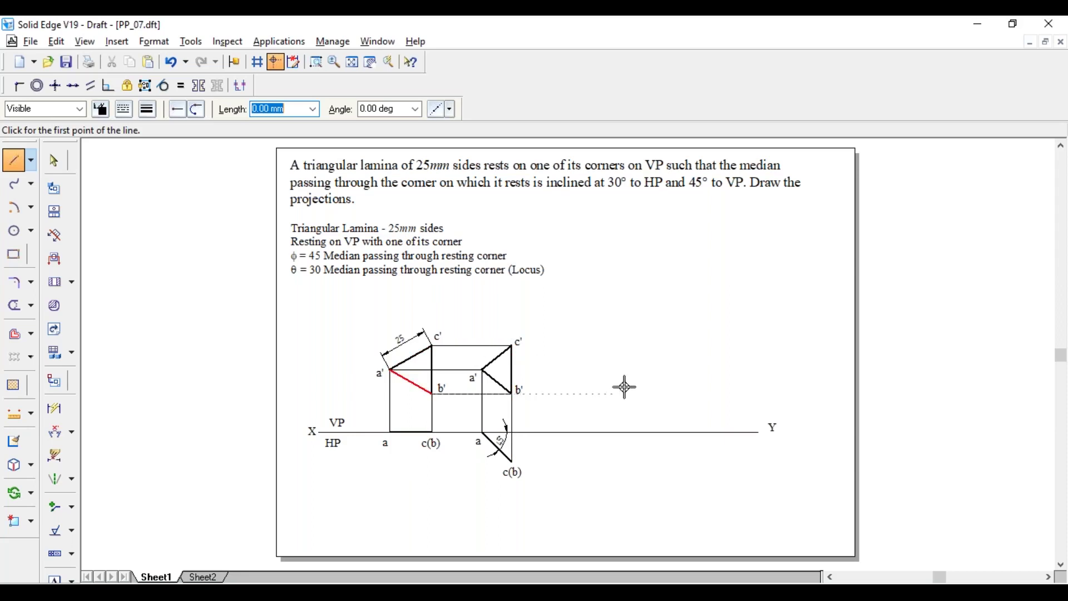
pyautogui.click(54, 160)
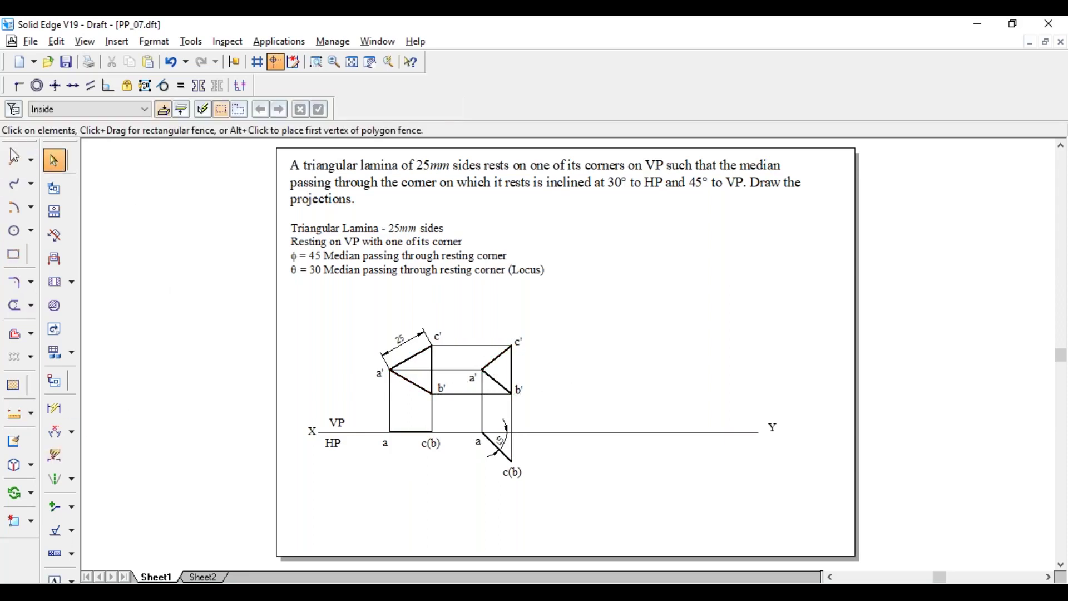
pyautogui.click(17, 163)
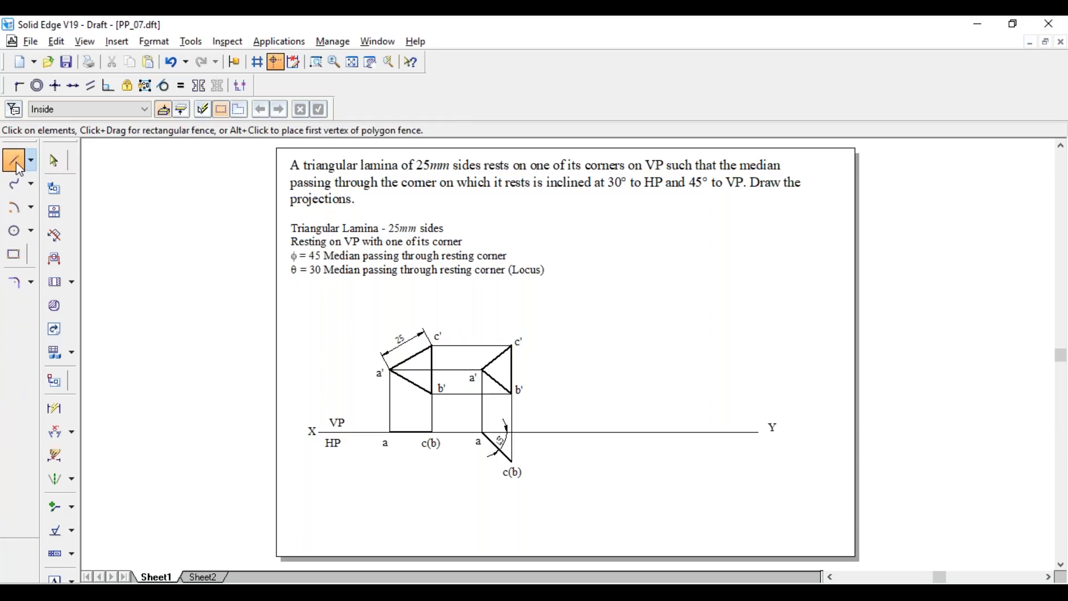
# Draw the median a'd' as a thin line from the new a' to side b'c'
pyautogui.click(147, 109)
pyautogui.click(176, 137)
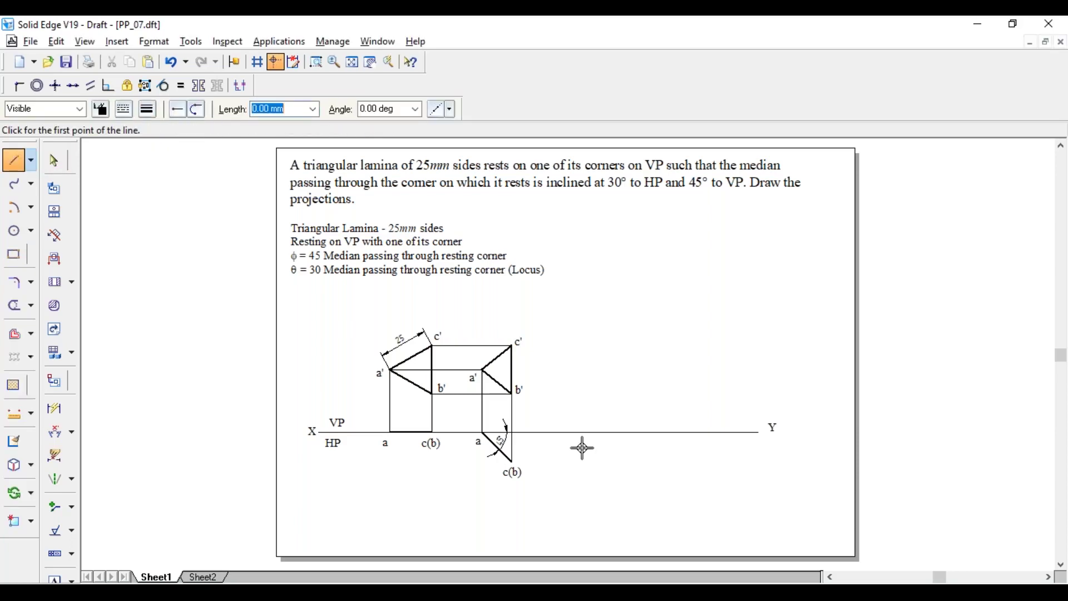
pyautogui.click(316, 62)
pyautogui.click(303, 297)
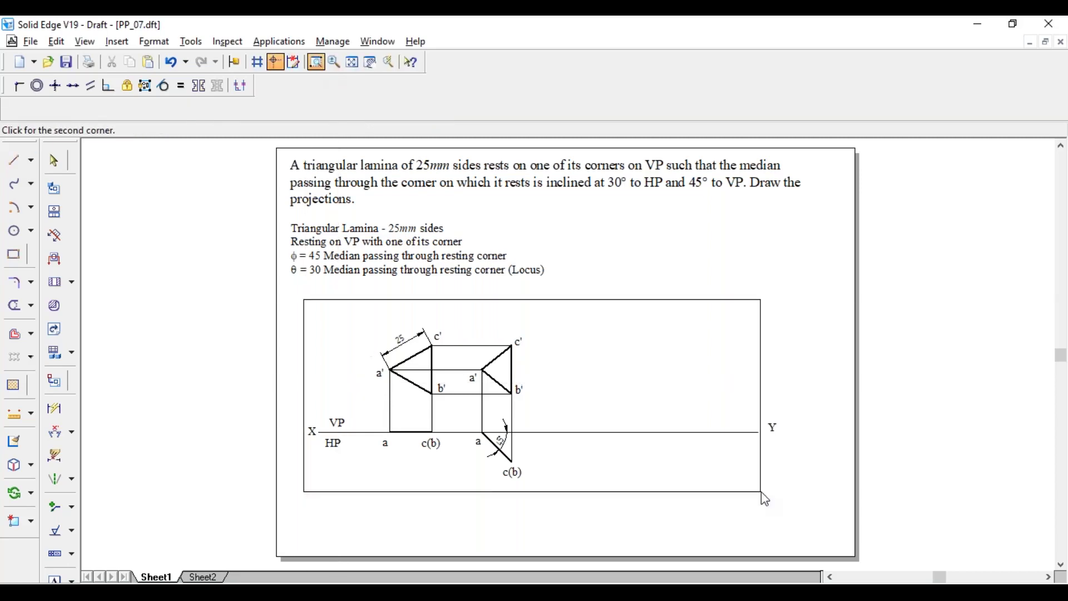
pyautogui.click(755, 493)
pyautogui.click(461, 302)
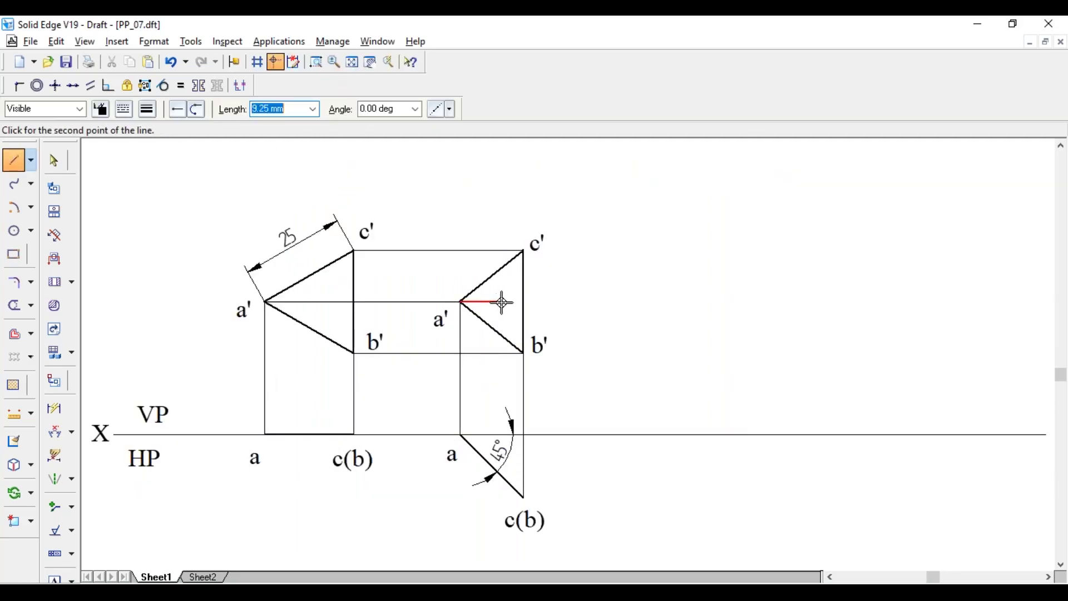
pyautogui.click(524, 302)
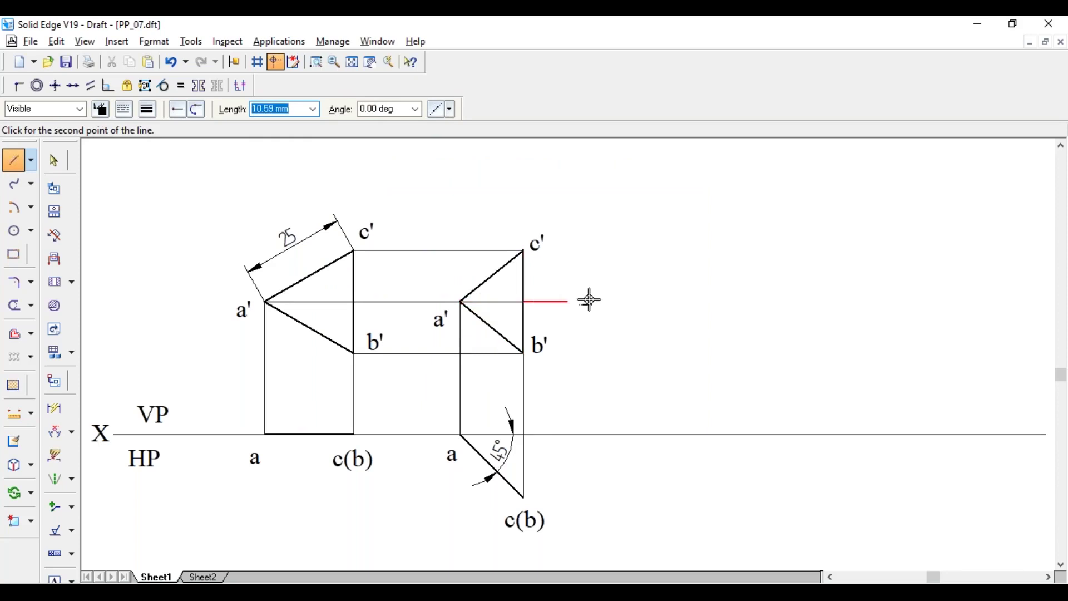
pyautogui.rightClick(583, 300)
# Place the label d' at the median's end on side b'c' of the new view
pyautogui.click(54, 579)
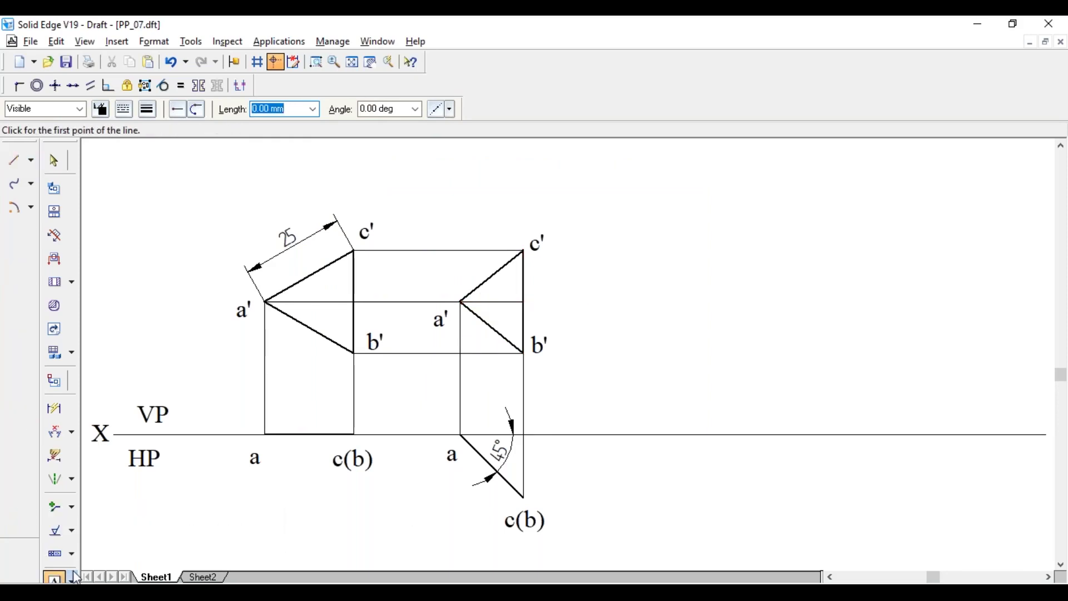
pyautogui.click(533, 293)
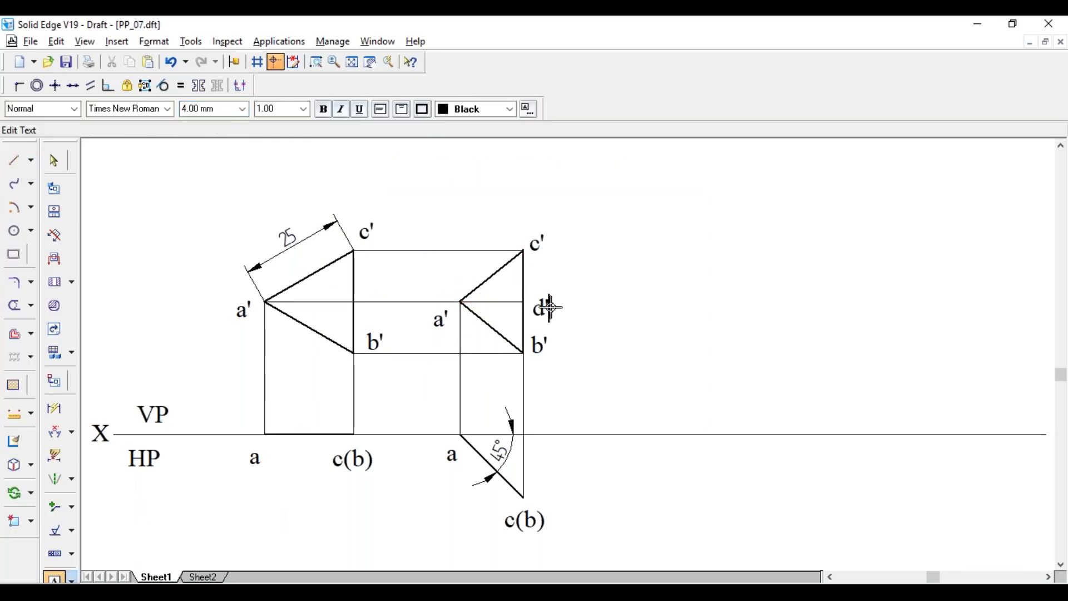
pyautogui.press('Escape')
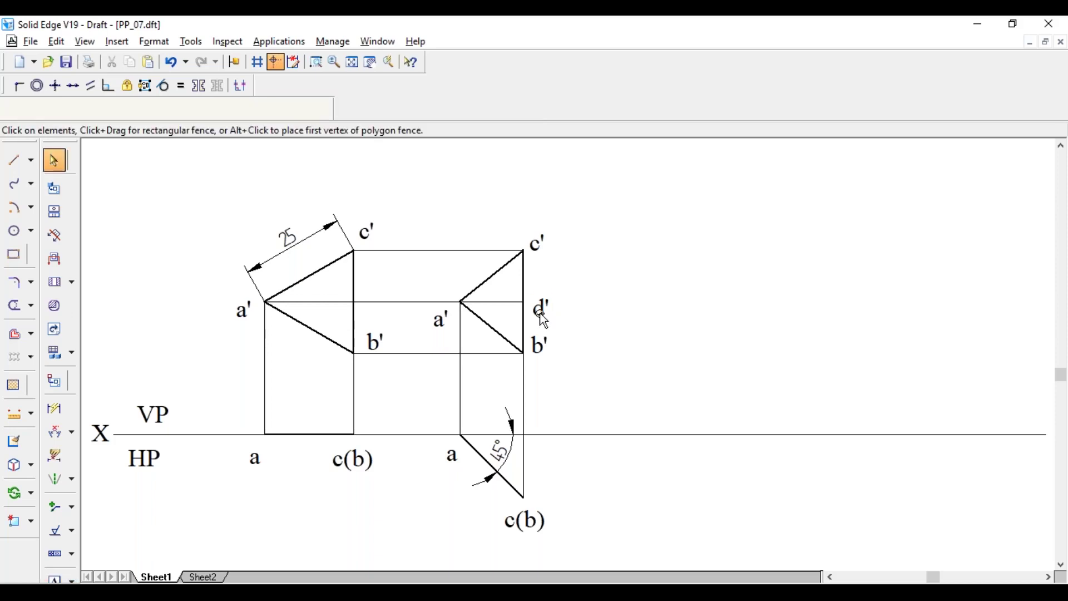
pyautogui.click(542, 313)
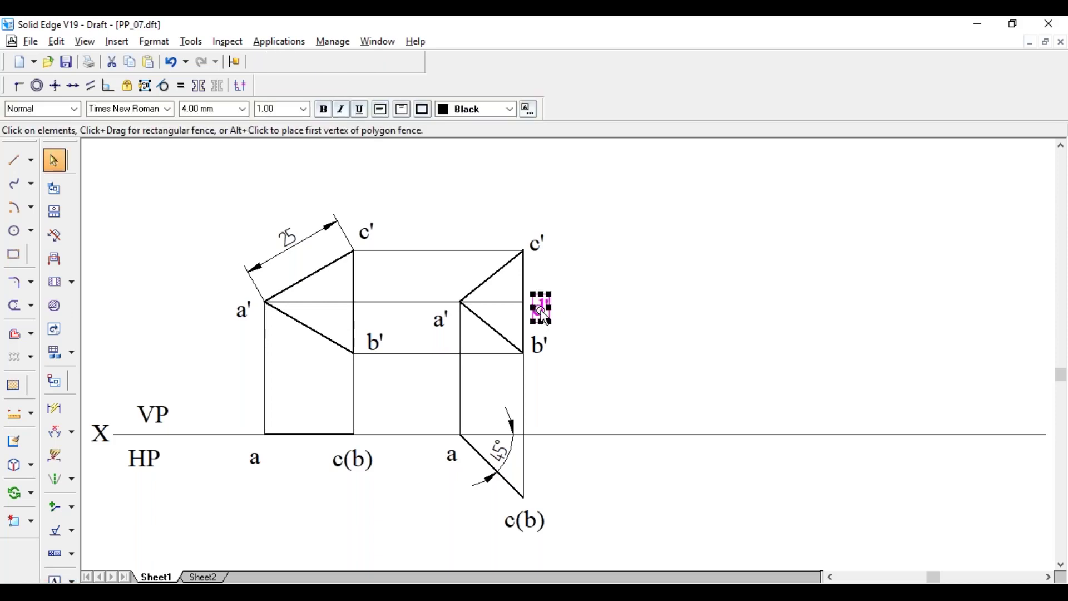
pyautogui.click(615, 310)
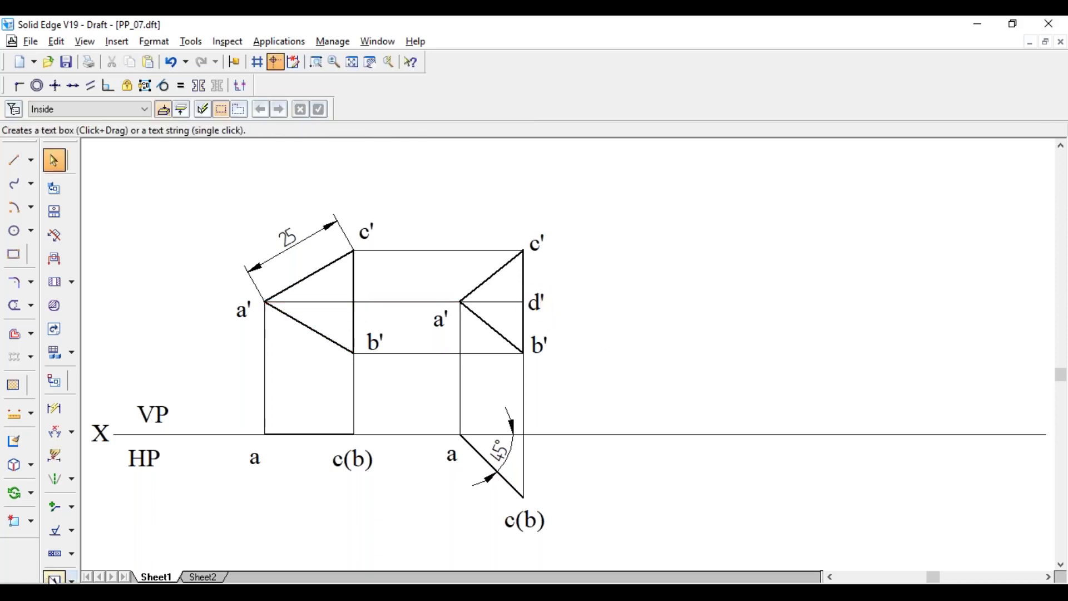
# Add a d1' label beside side b'c' of the original front view
pyautogui.click(54, 578)
pyautogui.click(361, 289)
pyautogui.write('d')
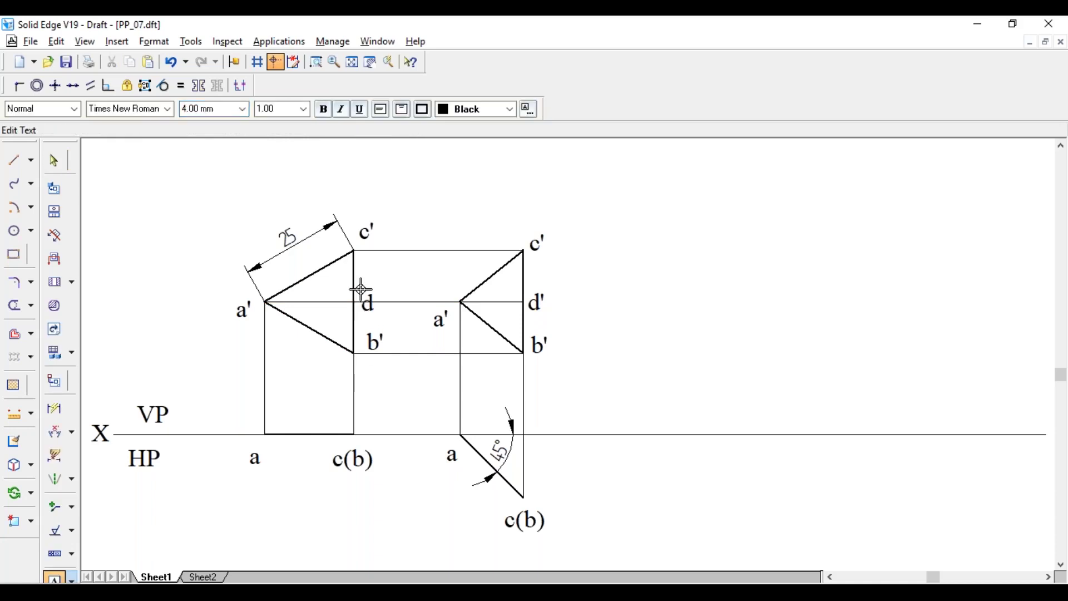
pyautogui.write("1'")
pyautogui.press('Escape')
pyautogui.moveTo(386, 310); pyautogui.dragTo(383, 282)
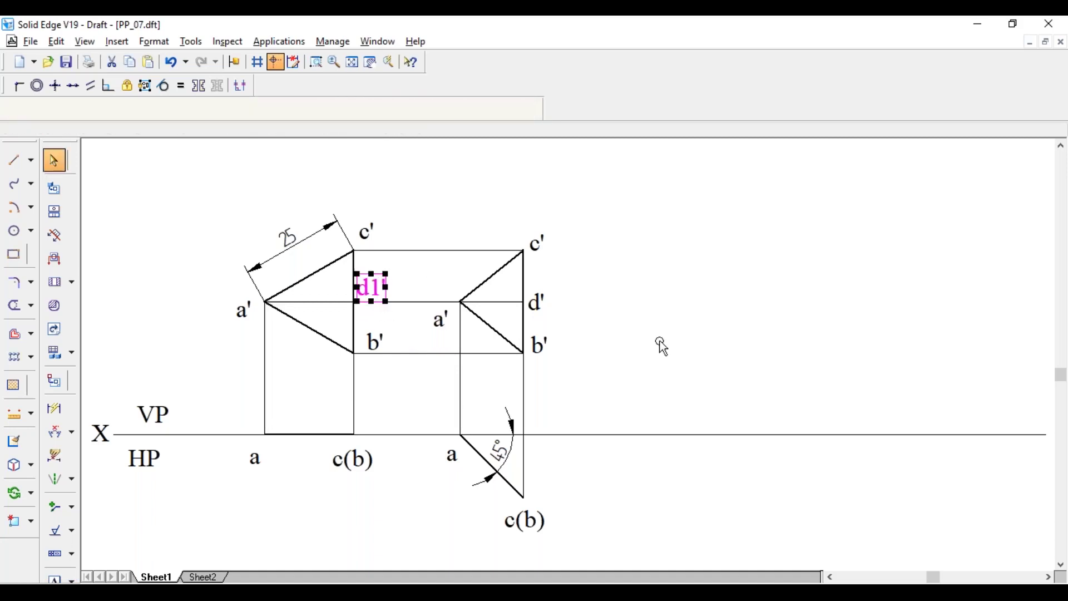